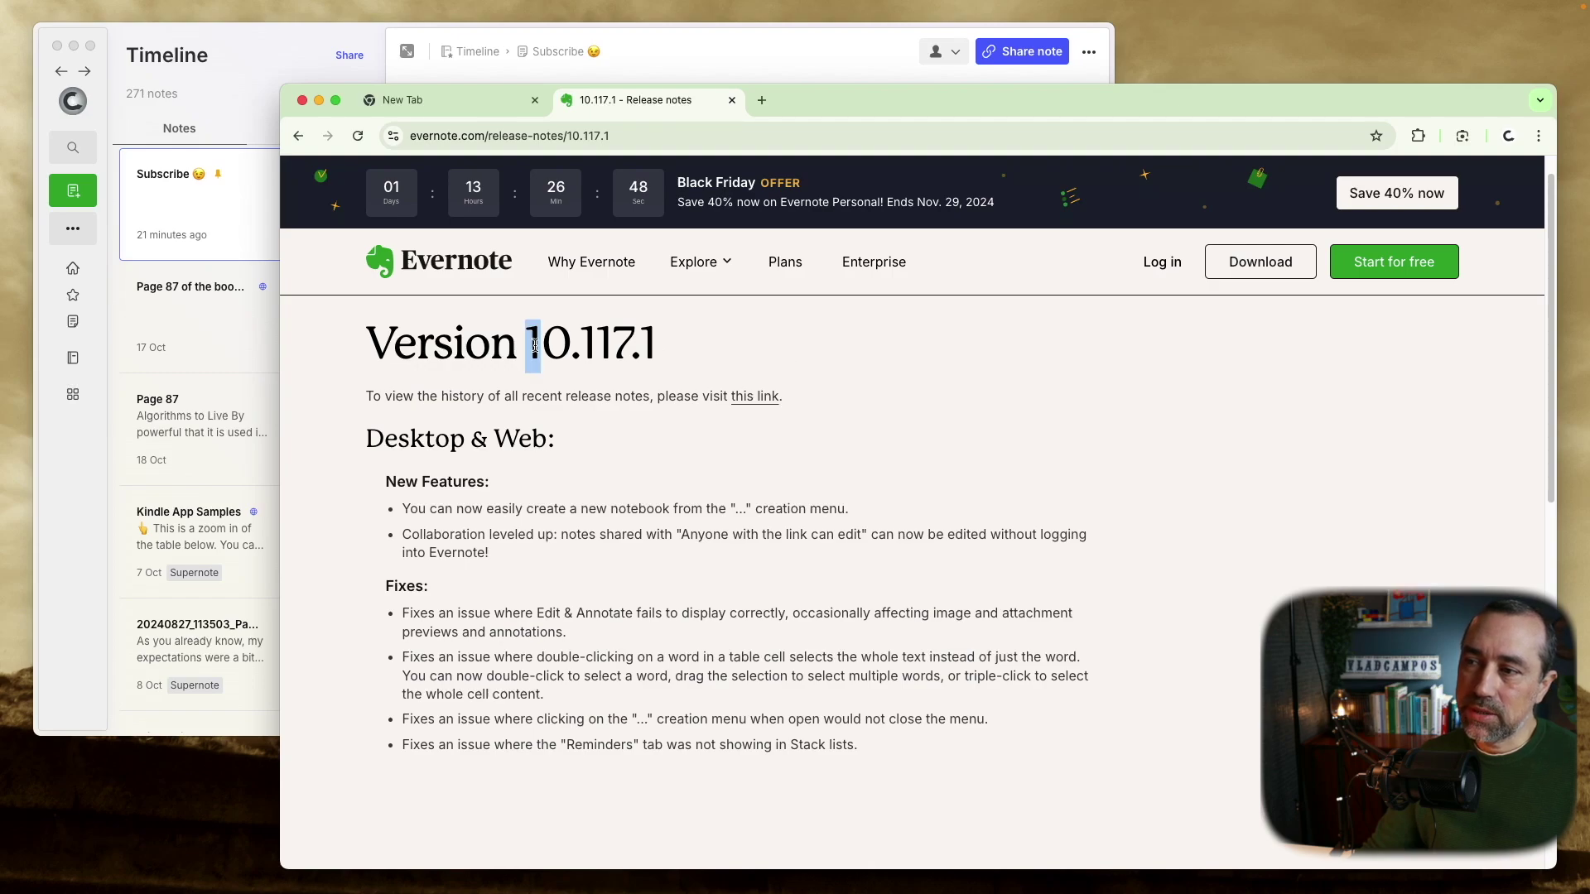
- Switch between the release notes and the Evernote app, and show its new-item menu
{"action": "left_click", "coordinate": [681, 347]}
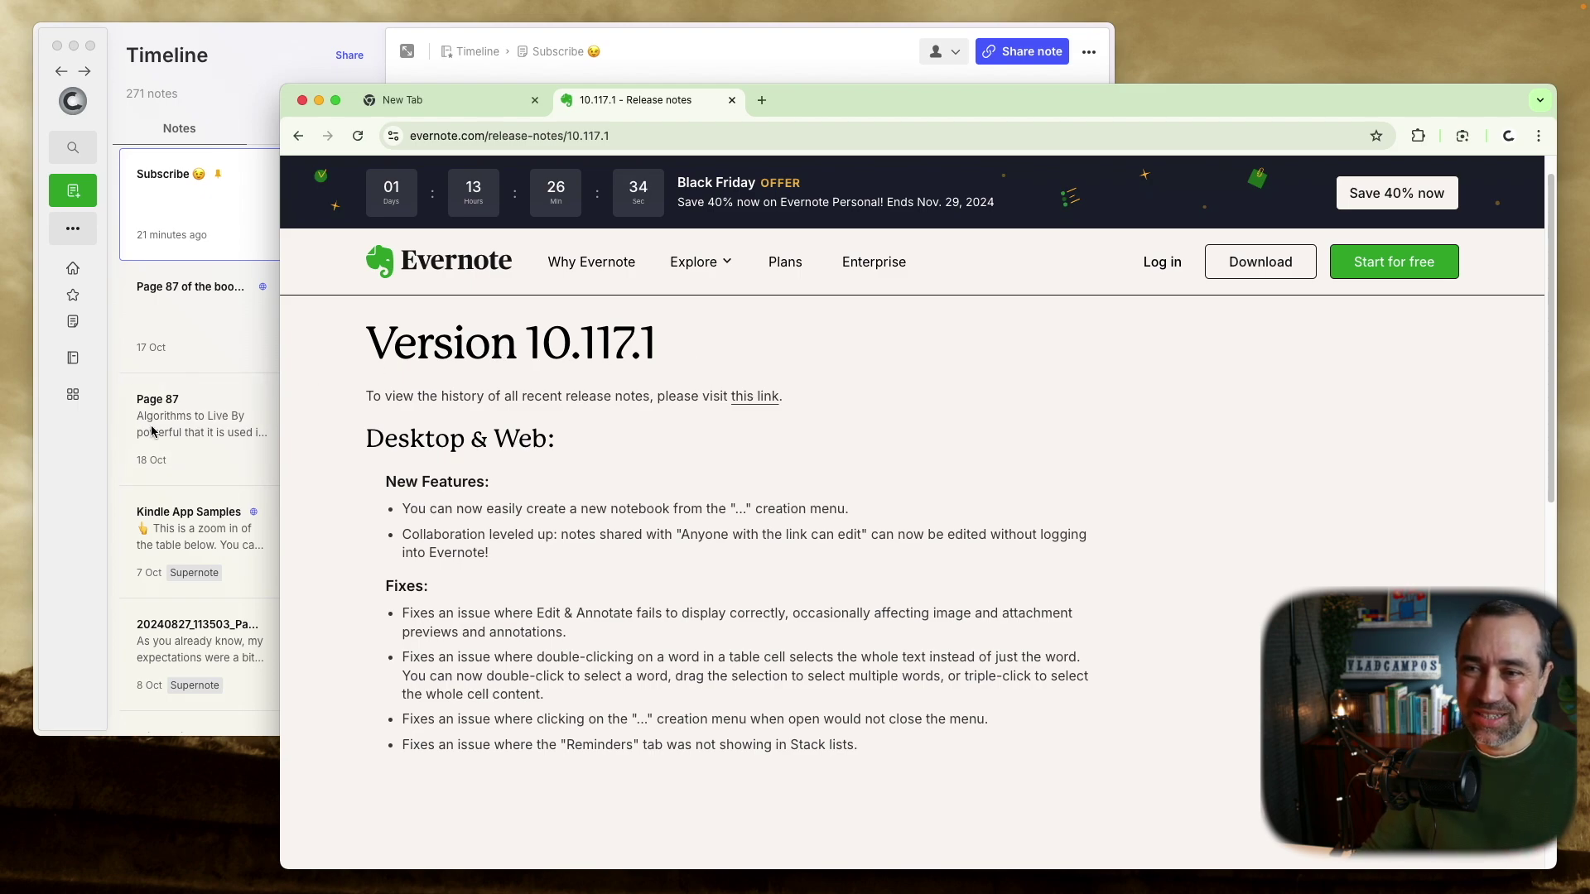
{"action": "left_click", "coordinate": [52, 491]}
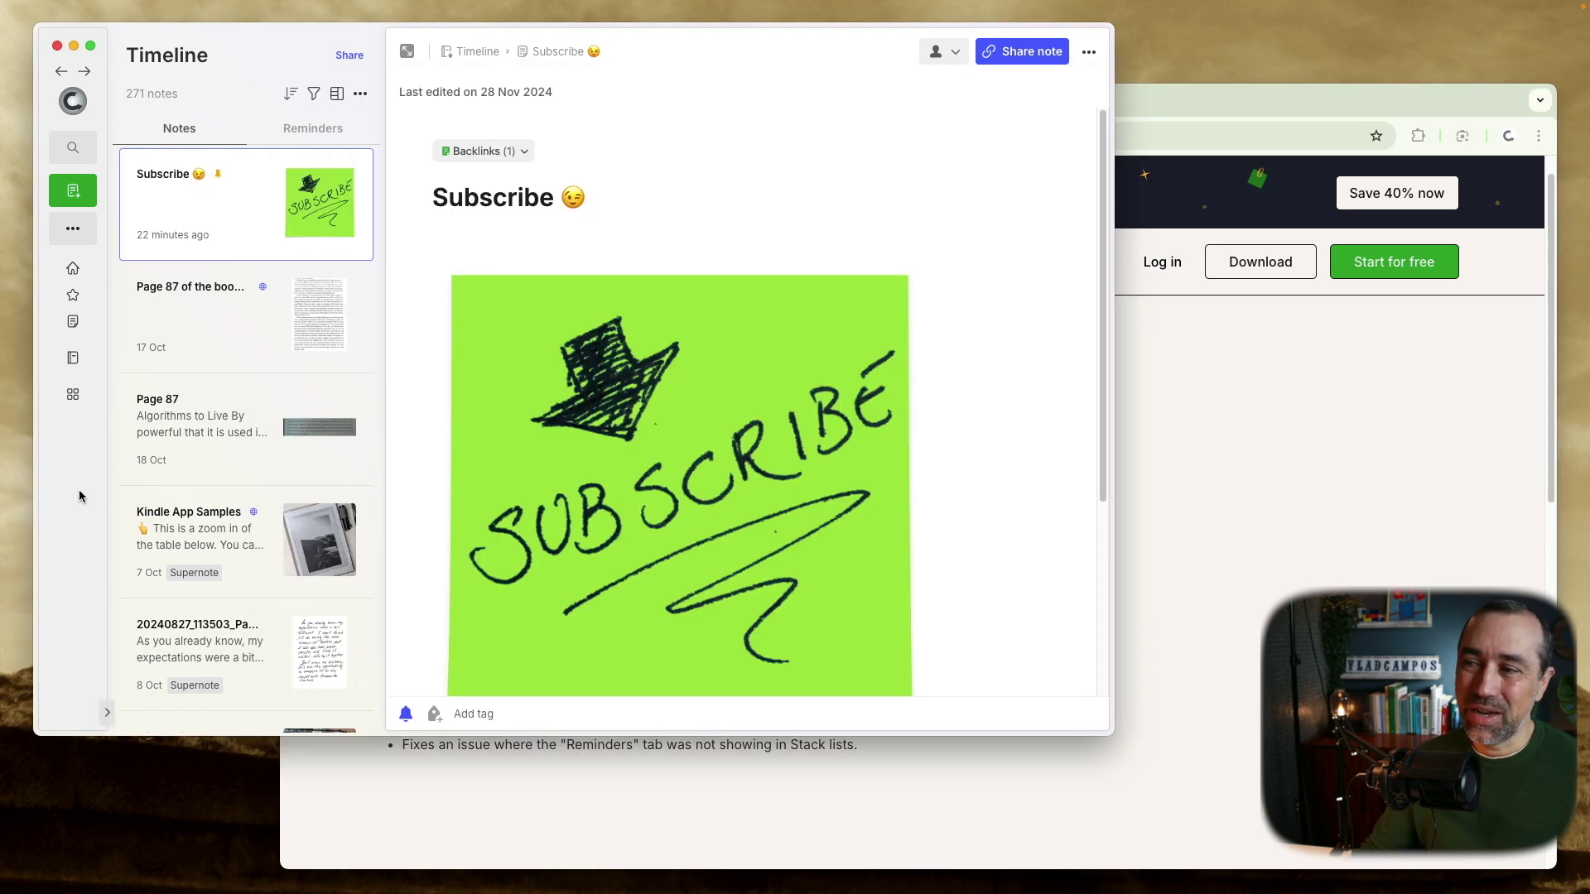
{"action": "left_click", "coordinate": [1339, 407]}
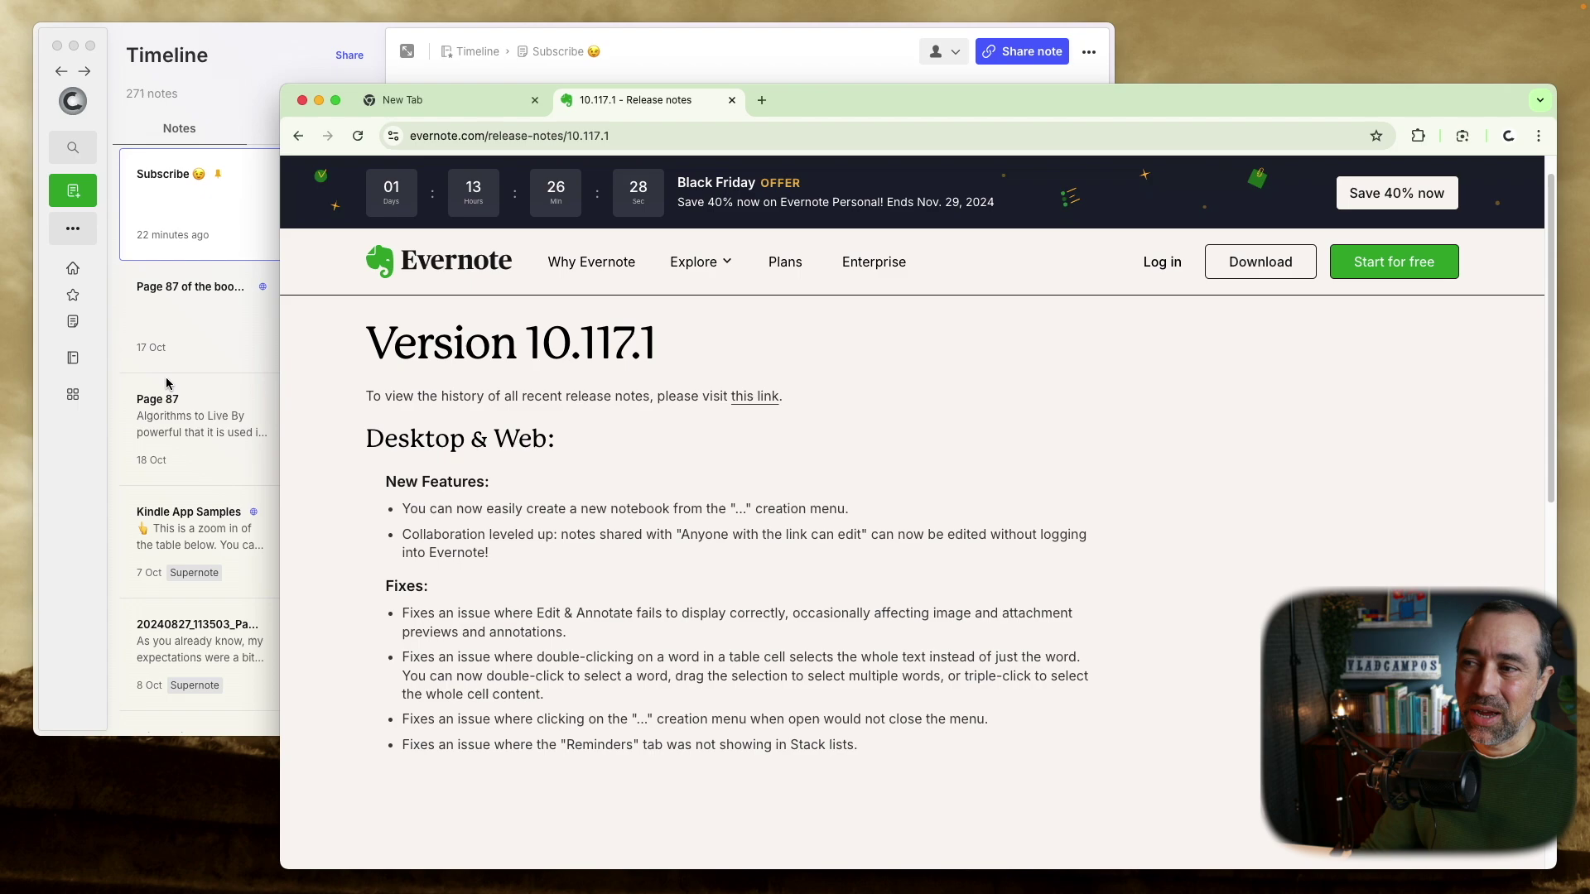
{"action": "left_click", "coordinate": [74, 234]}
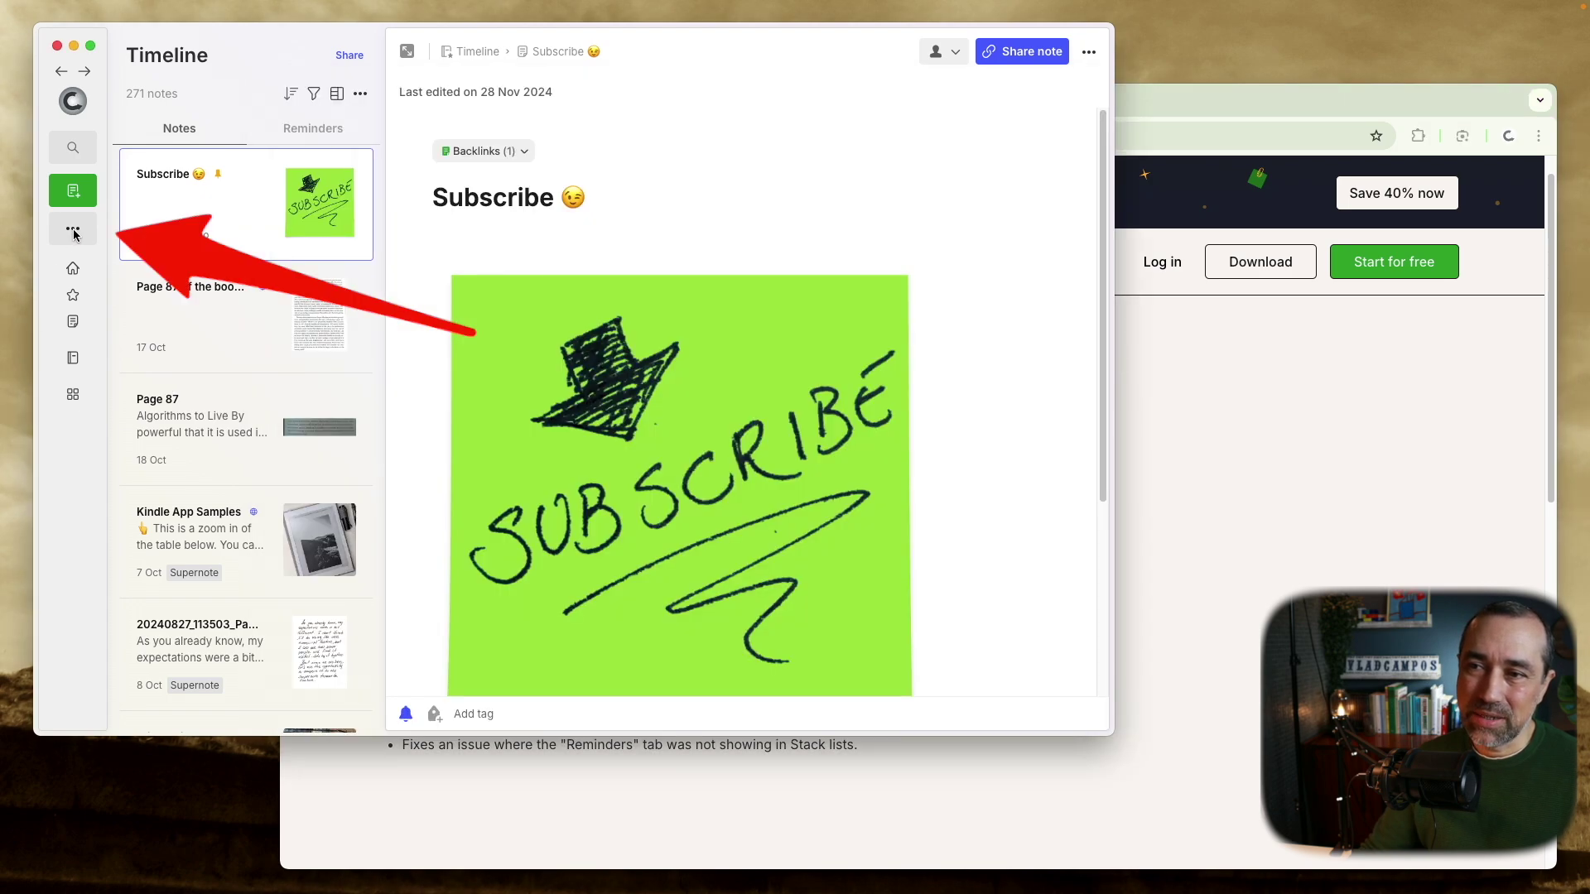
{"action": "left_click", "coordinate": [74, 230]}
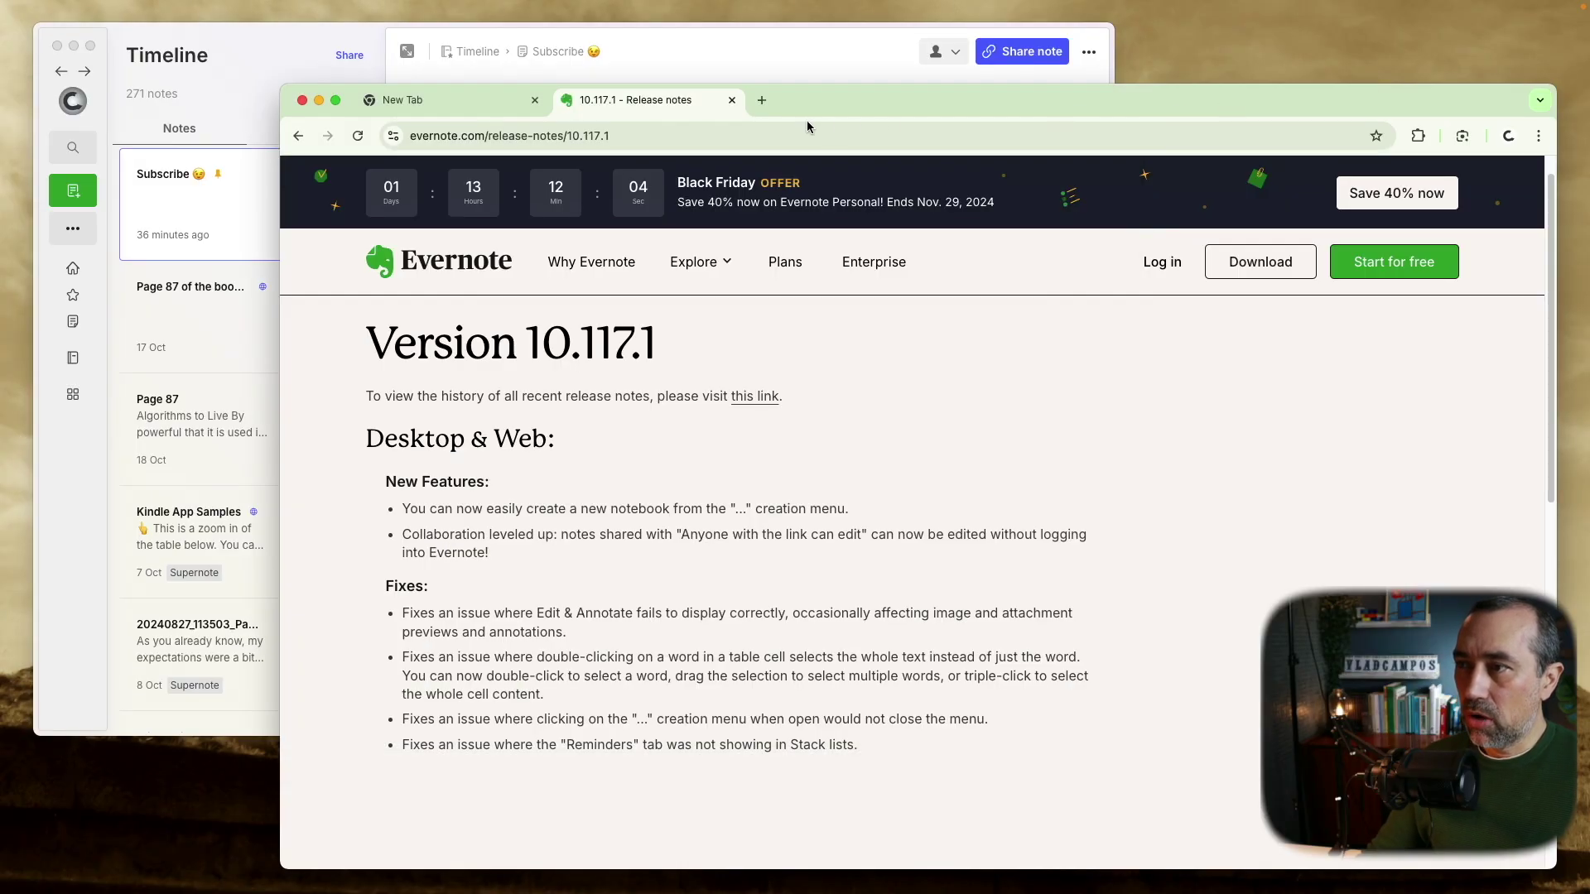
- Close the release notes tab, open a new Incognito window, and close the regular window
{"action": "left_click", "coordinate": [732, 101]}
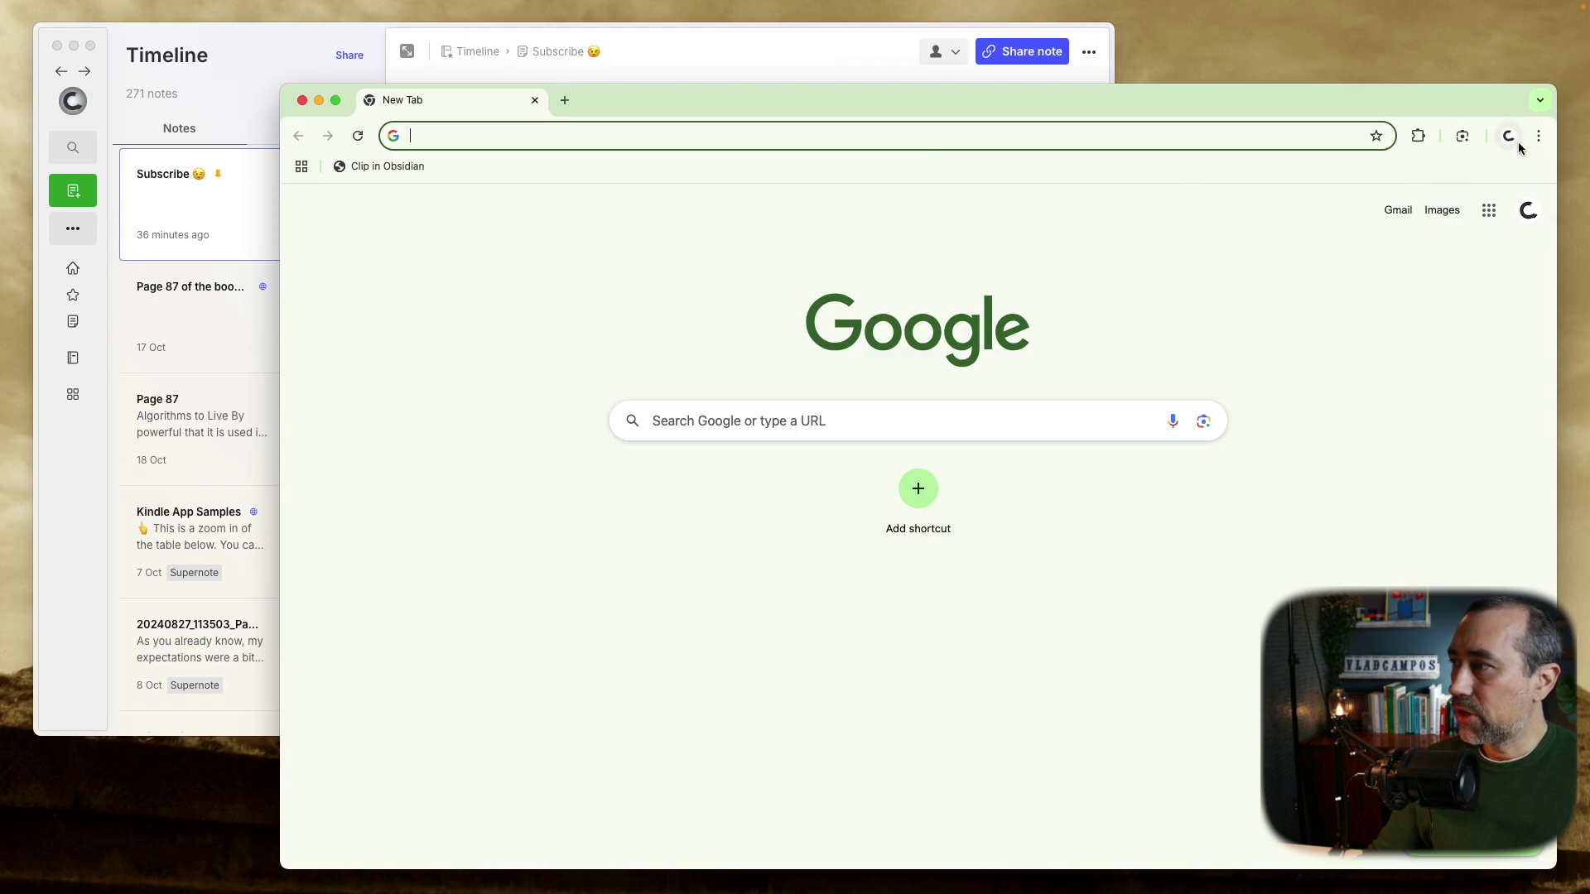
{"action": "left_click", "coordinate": [1539, 138]}
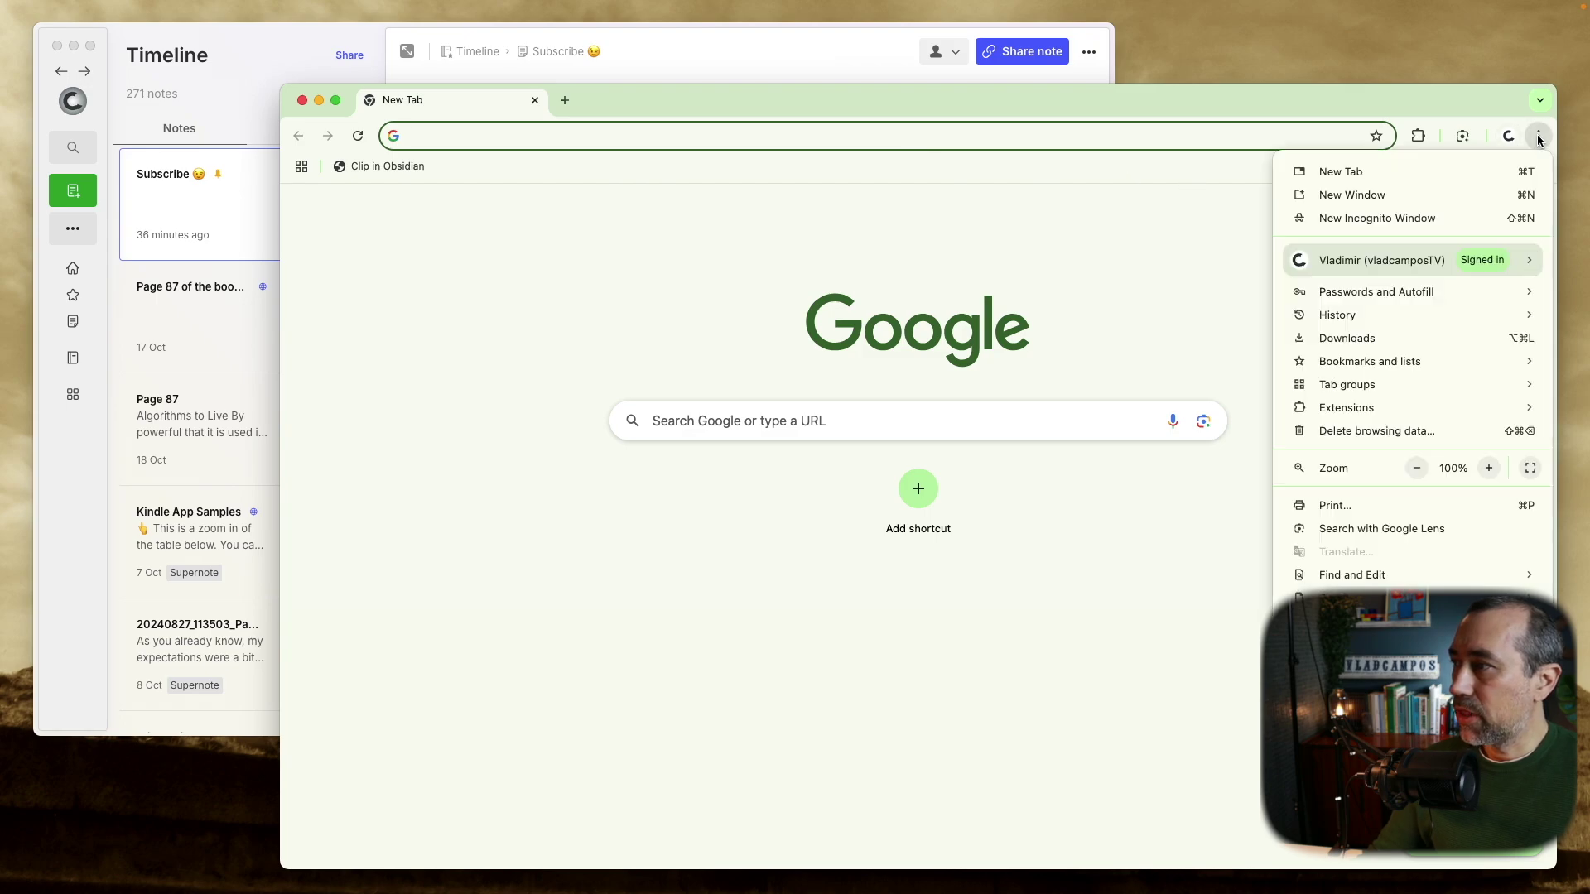
{"action": "left_click", "coordinate": [1395, 217]}
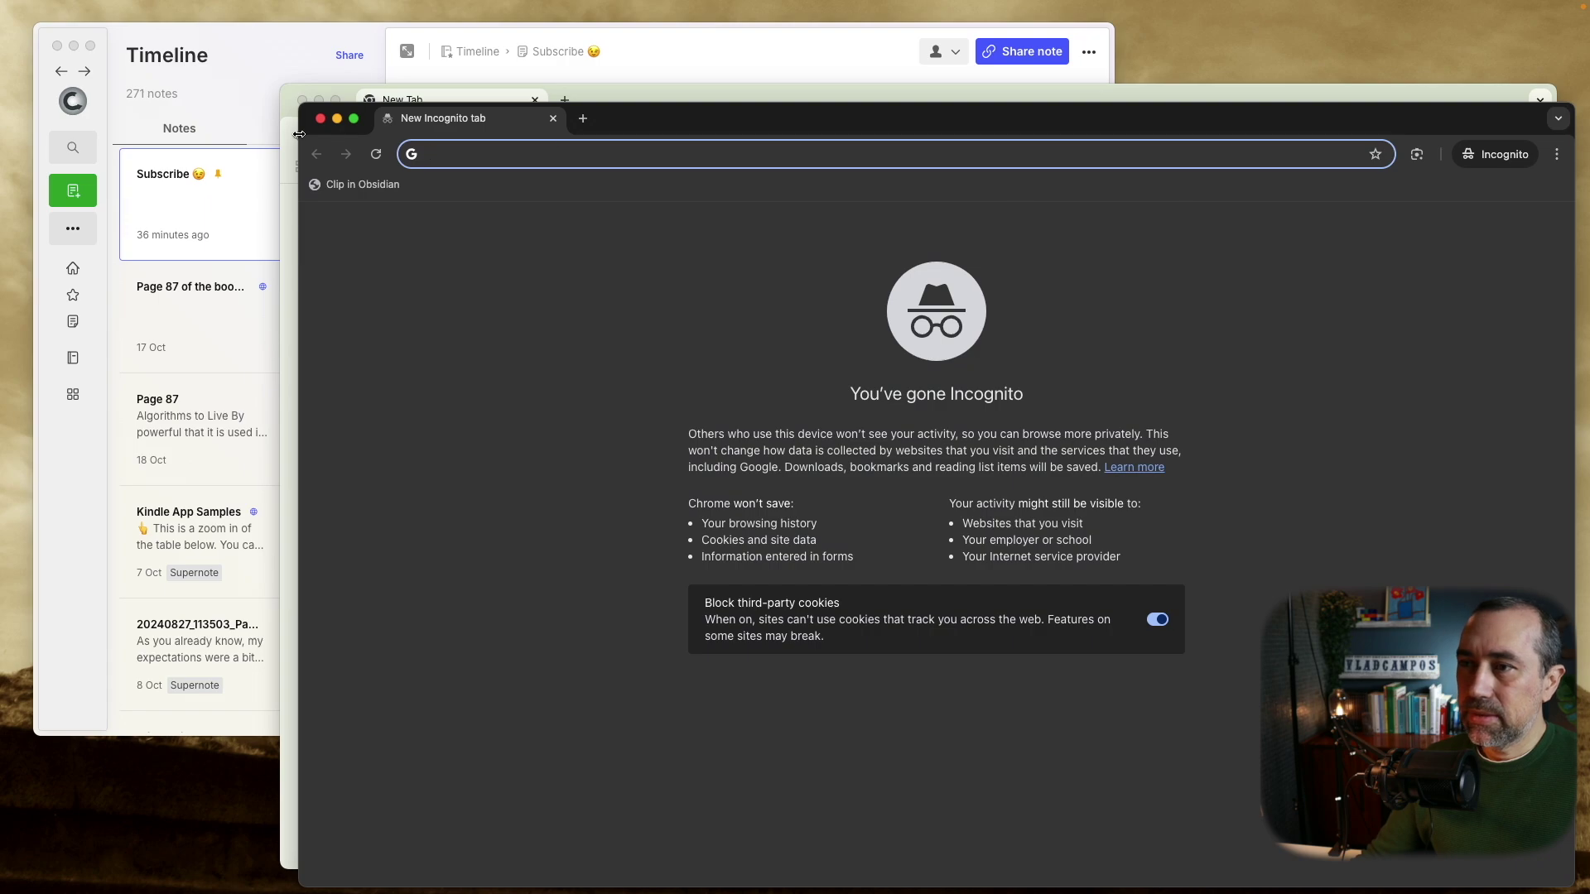
{"action": "left_click", "coordinate": [302, 99]}
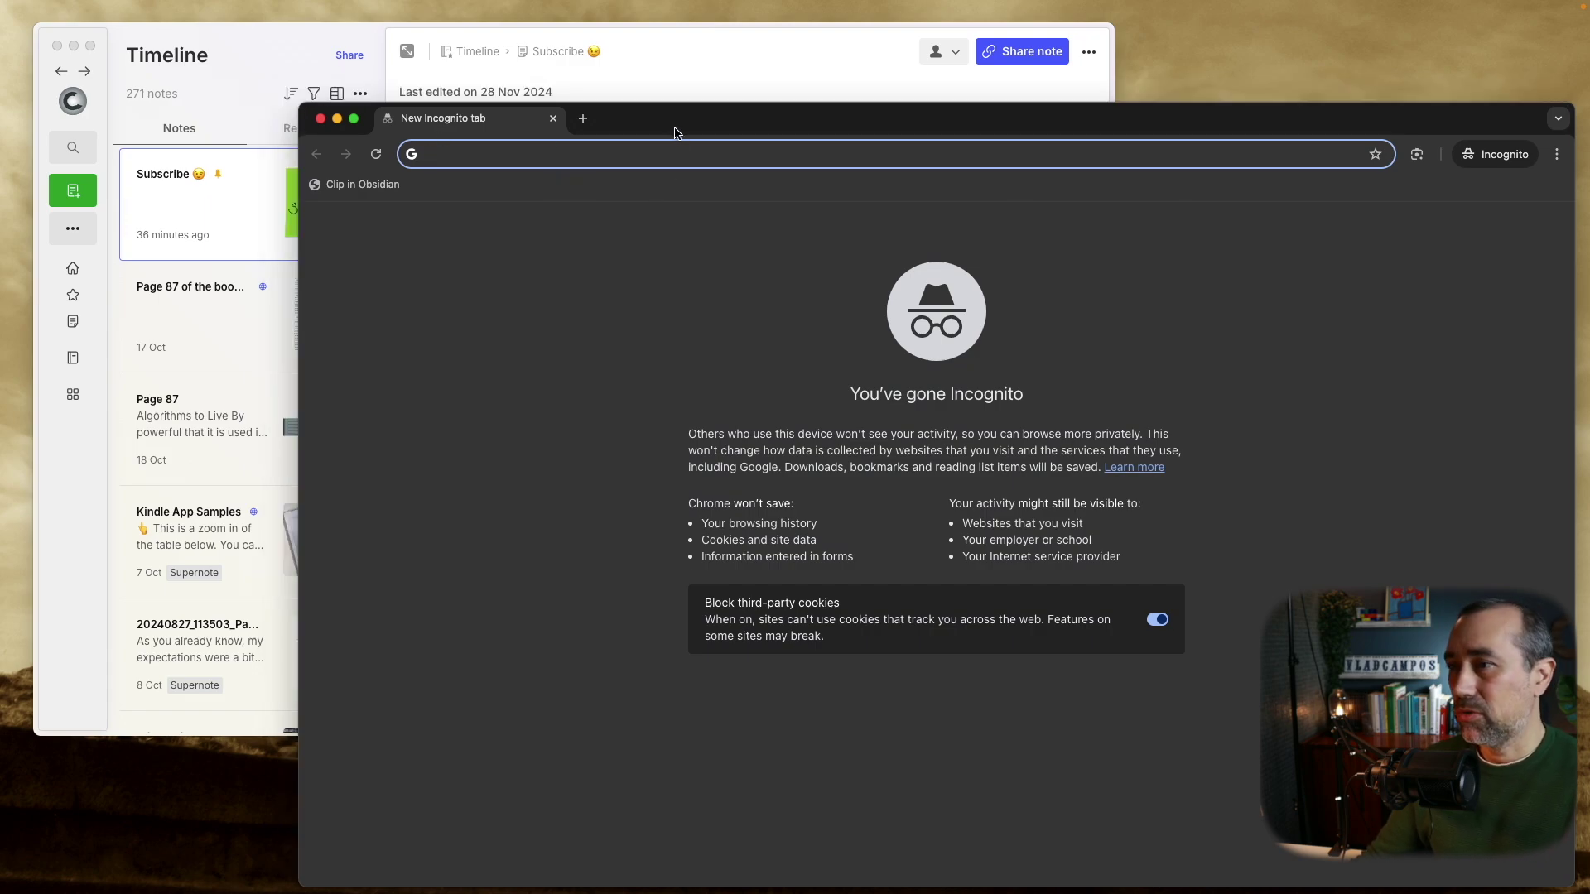
{"action": "left_click_drag", "start_coordinate": [677, 127], "coordinate": [669, 120]}
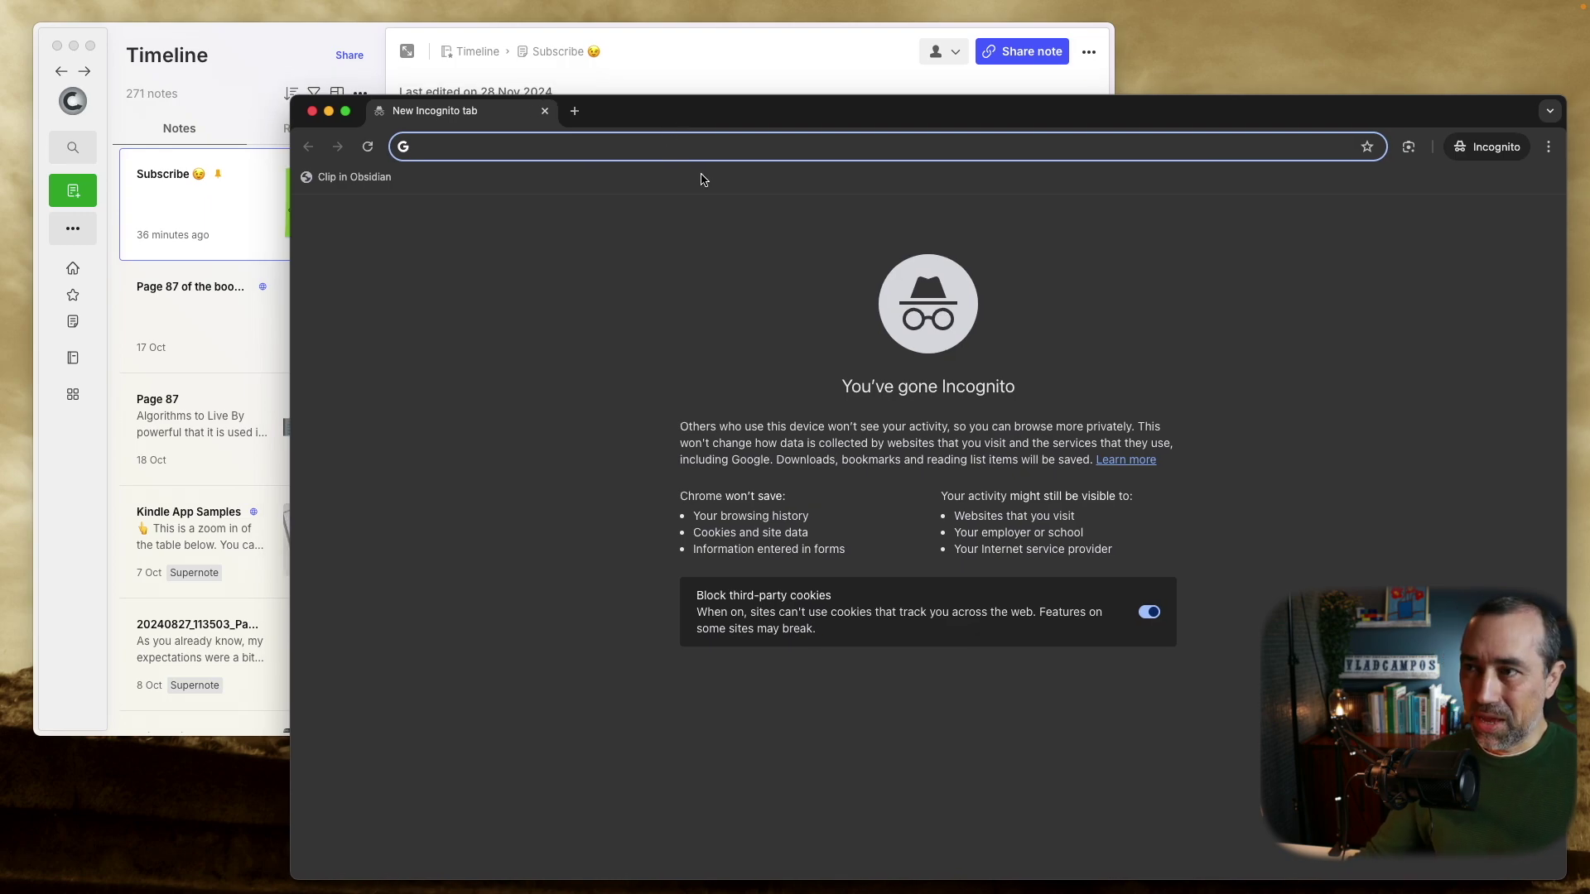
- Share the Subscribe note with link access set to 'Anyone with the link can edit'
{"action": "left_click", "coordinate": [683, 48]}
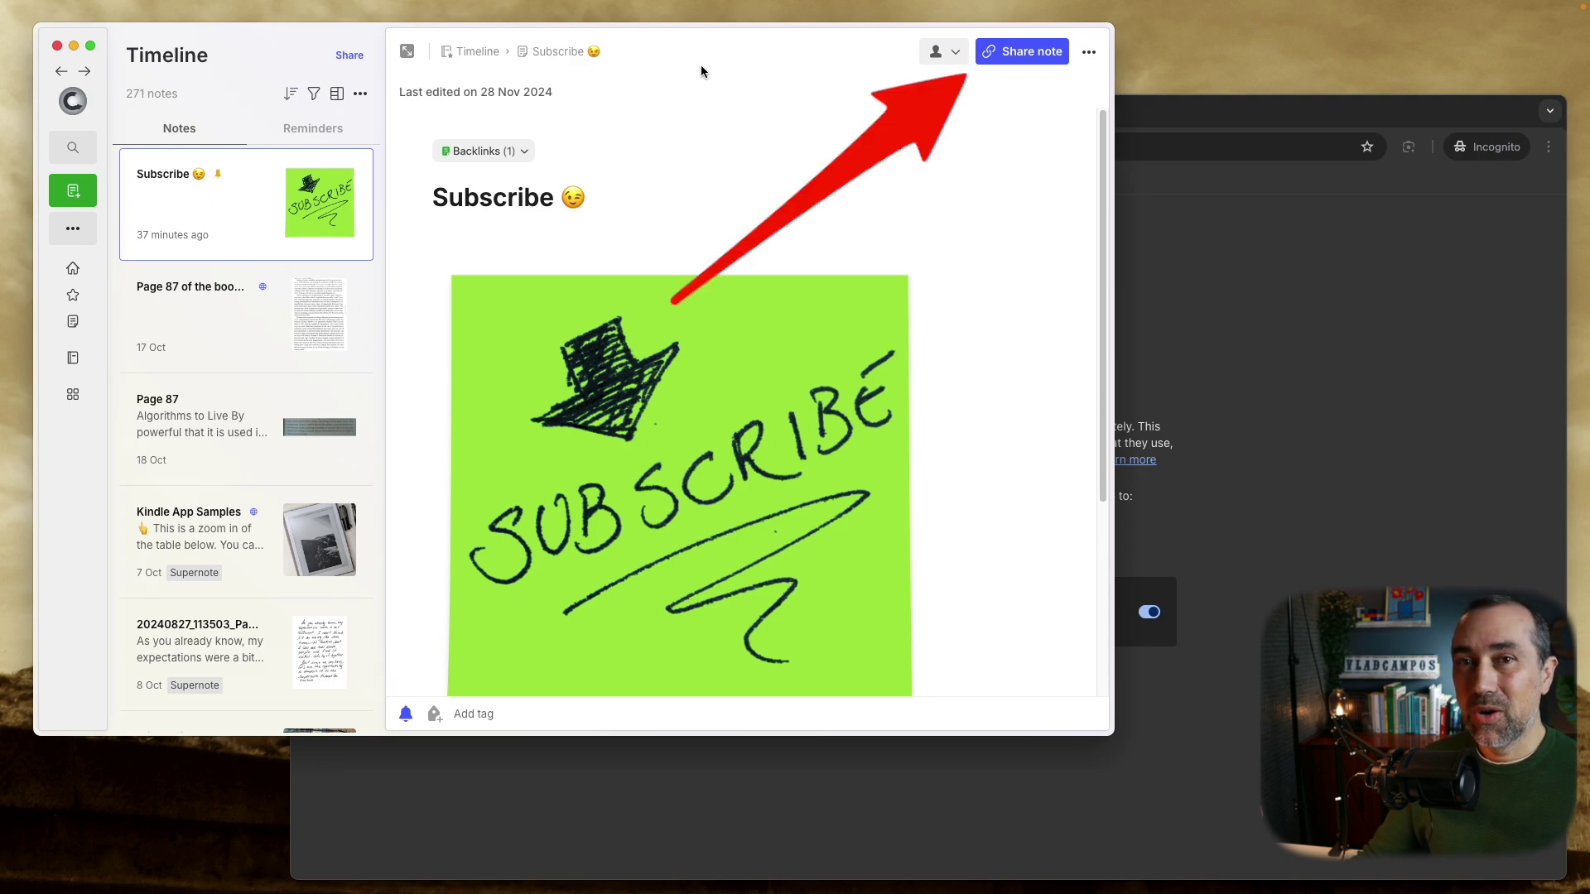
{"action": "left_click", "coordinate": [1026, 51]}
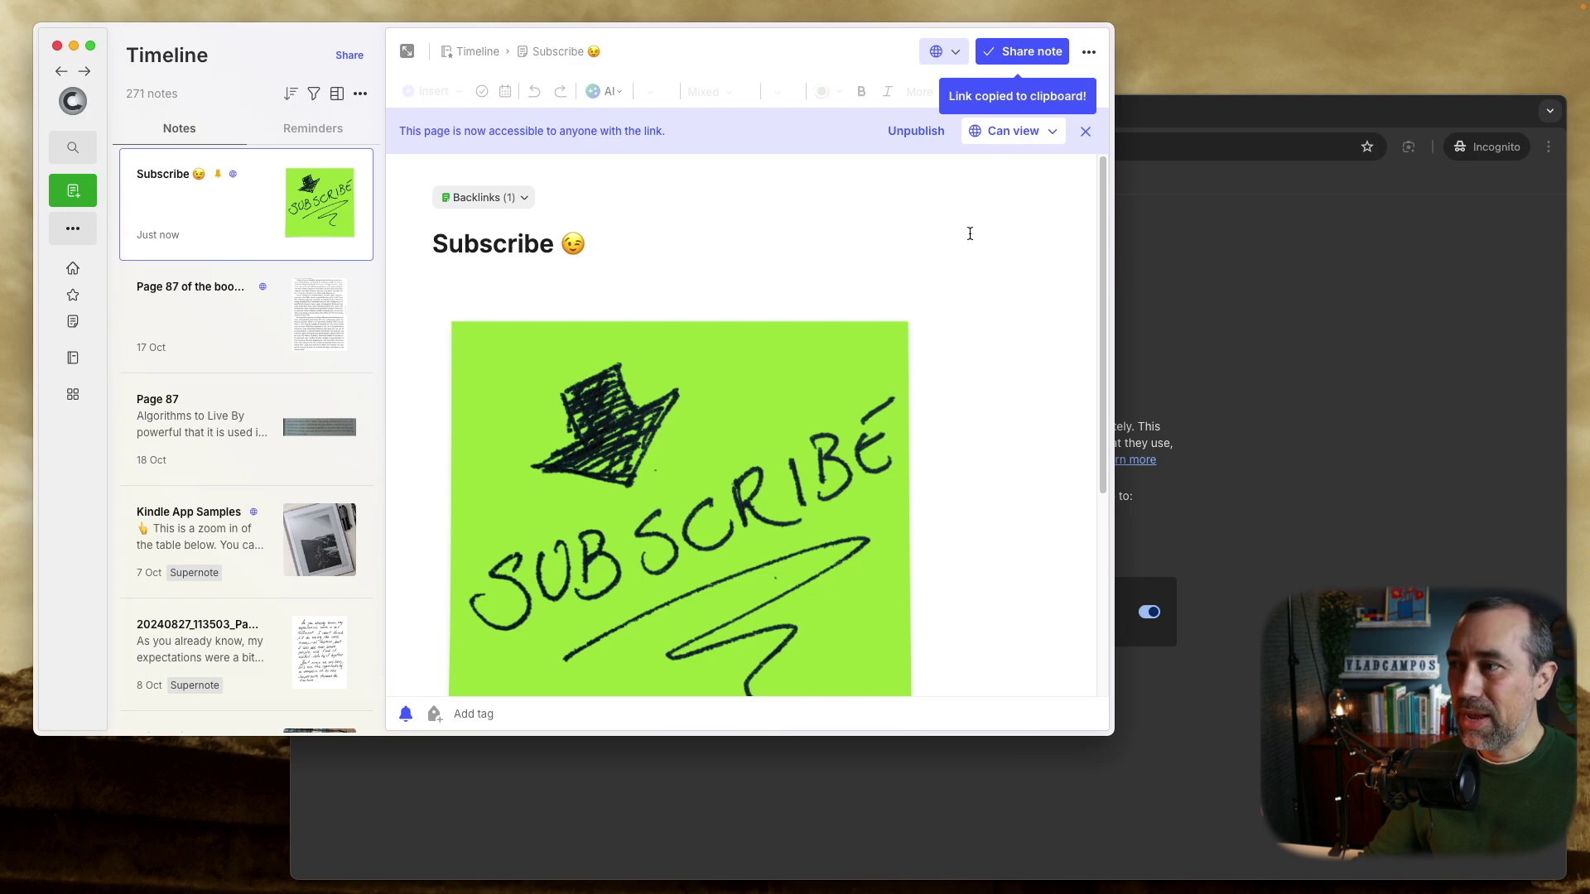
{"action": "left_click", "coordinate": [1051, 133]}
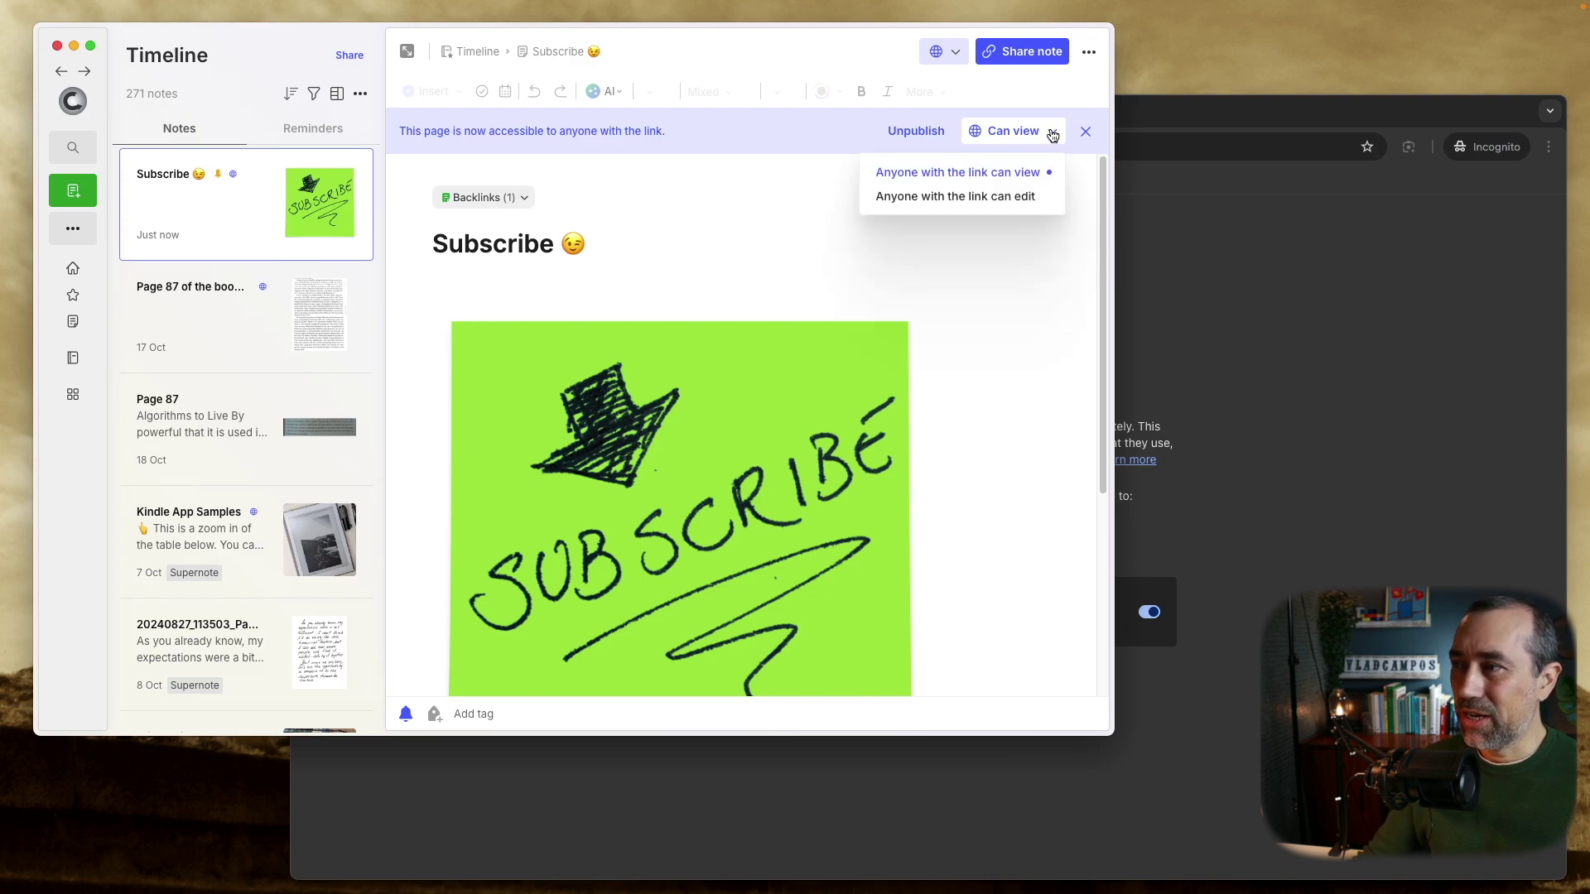
{"action": "left_click", "coordinate": [1006, 199]}
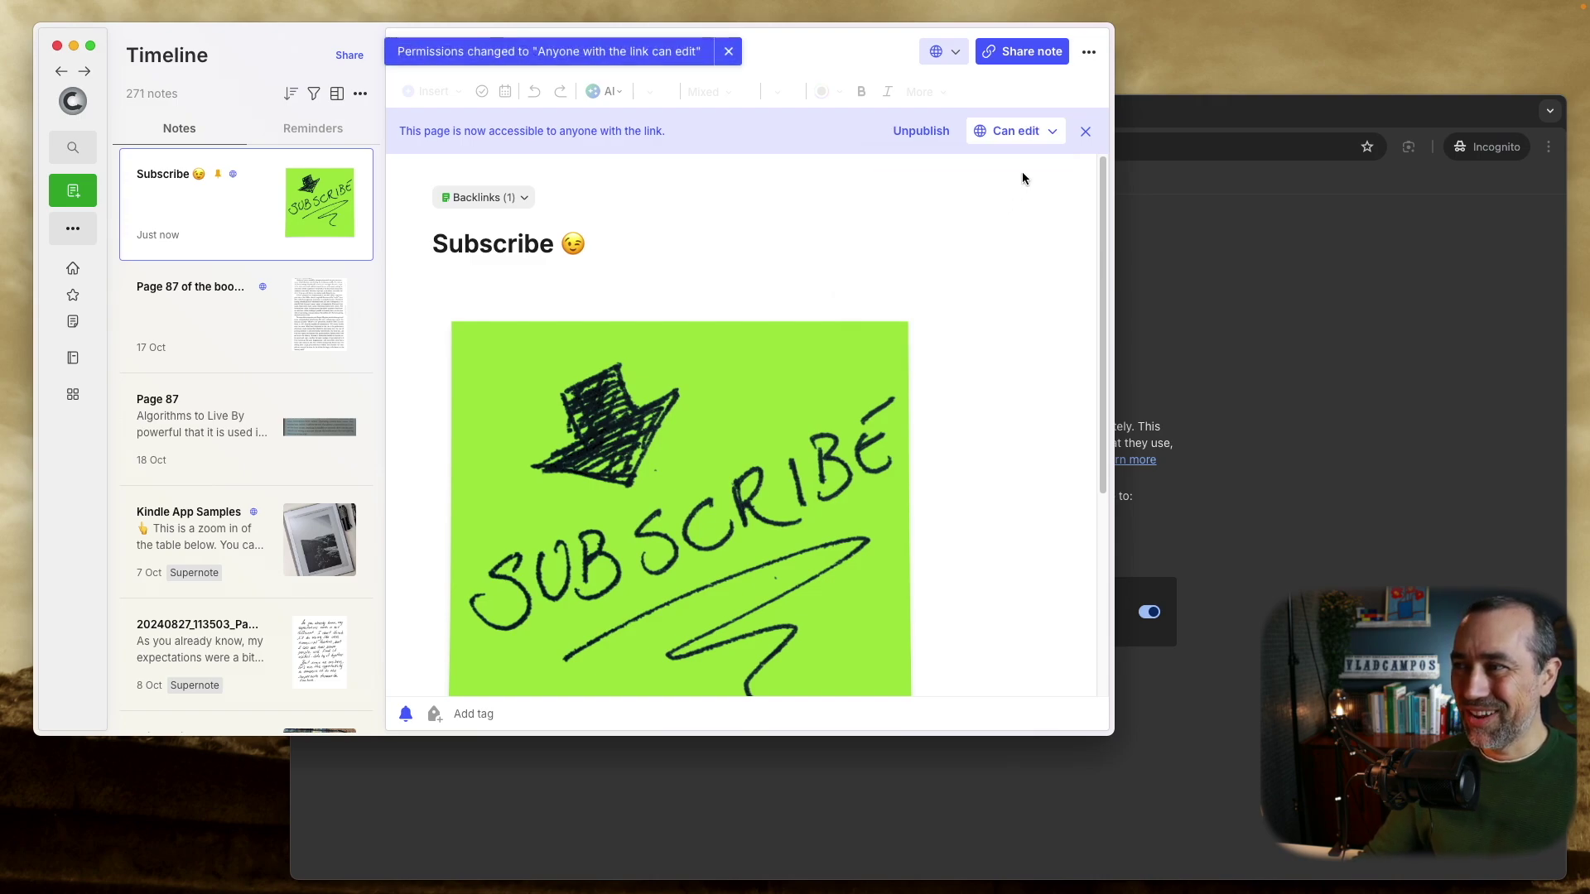
{"action": "left_click", "coordinate": [1052, 138]}
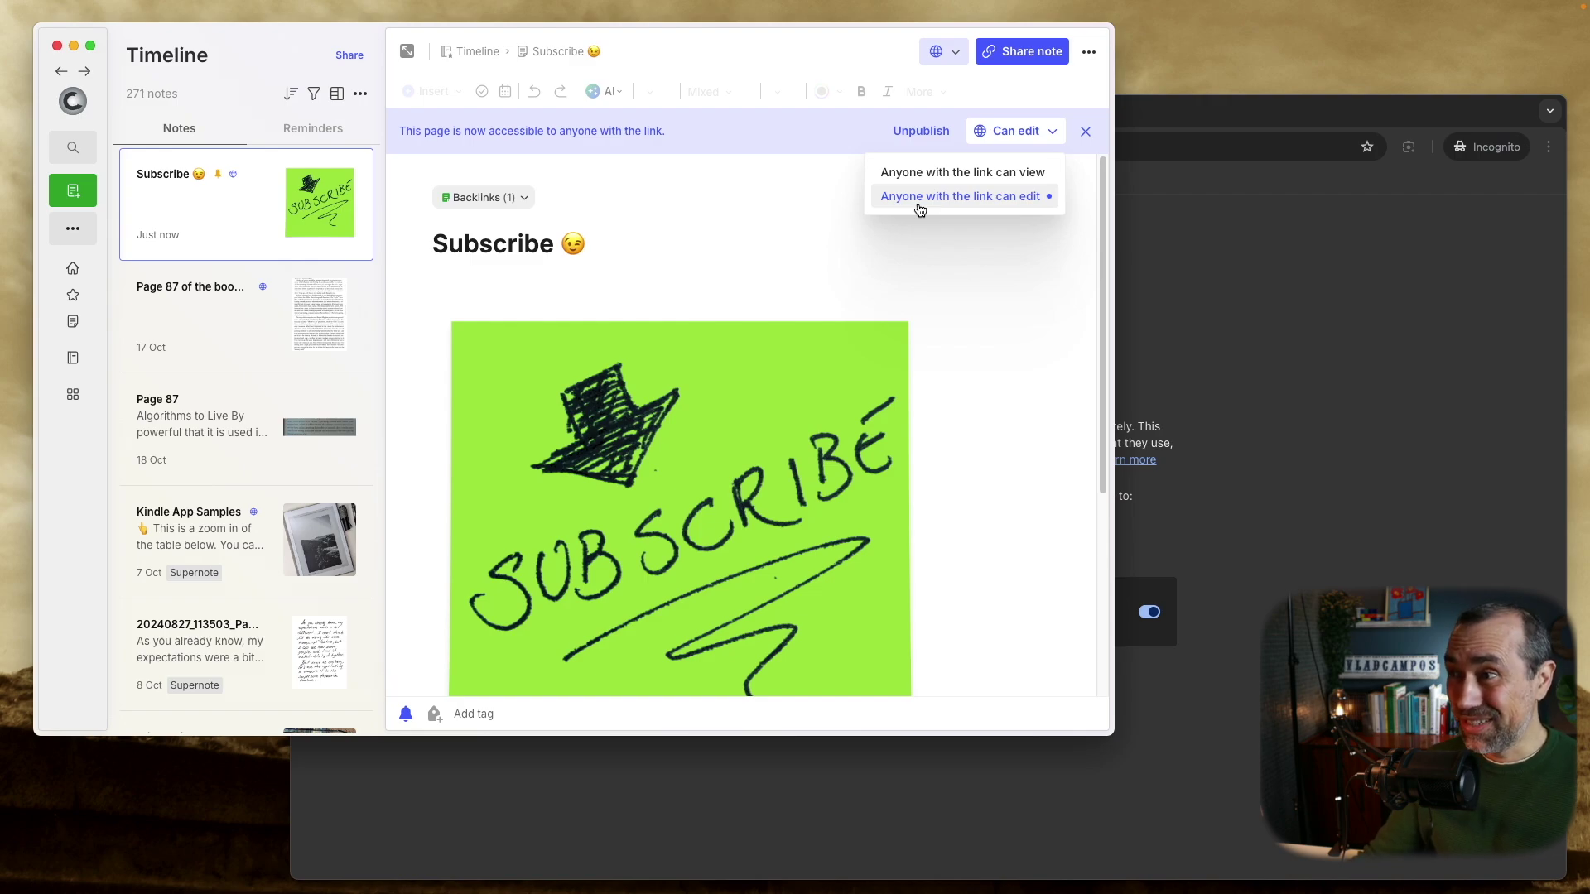
{"action": "left_click", "coordinate": [883, 55]}
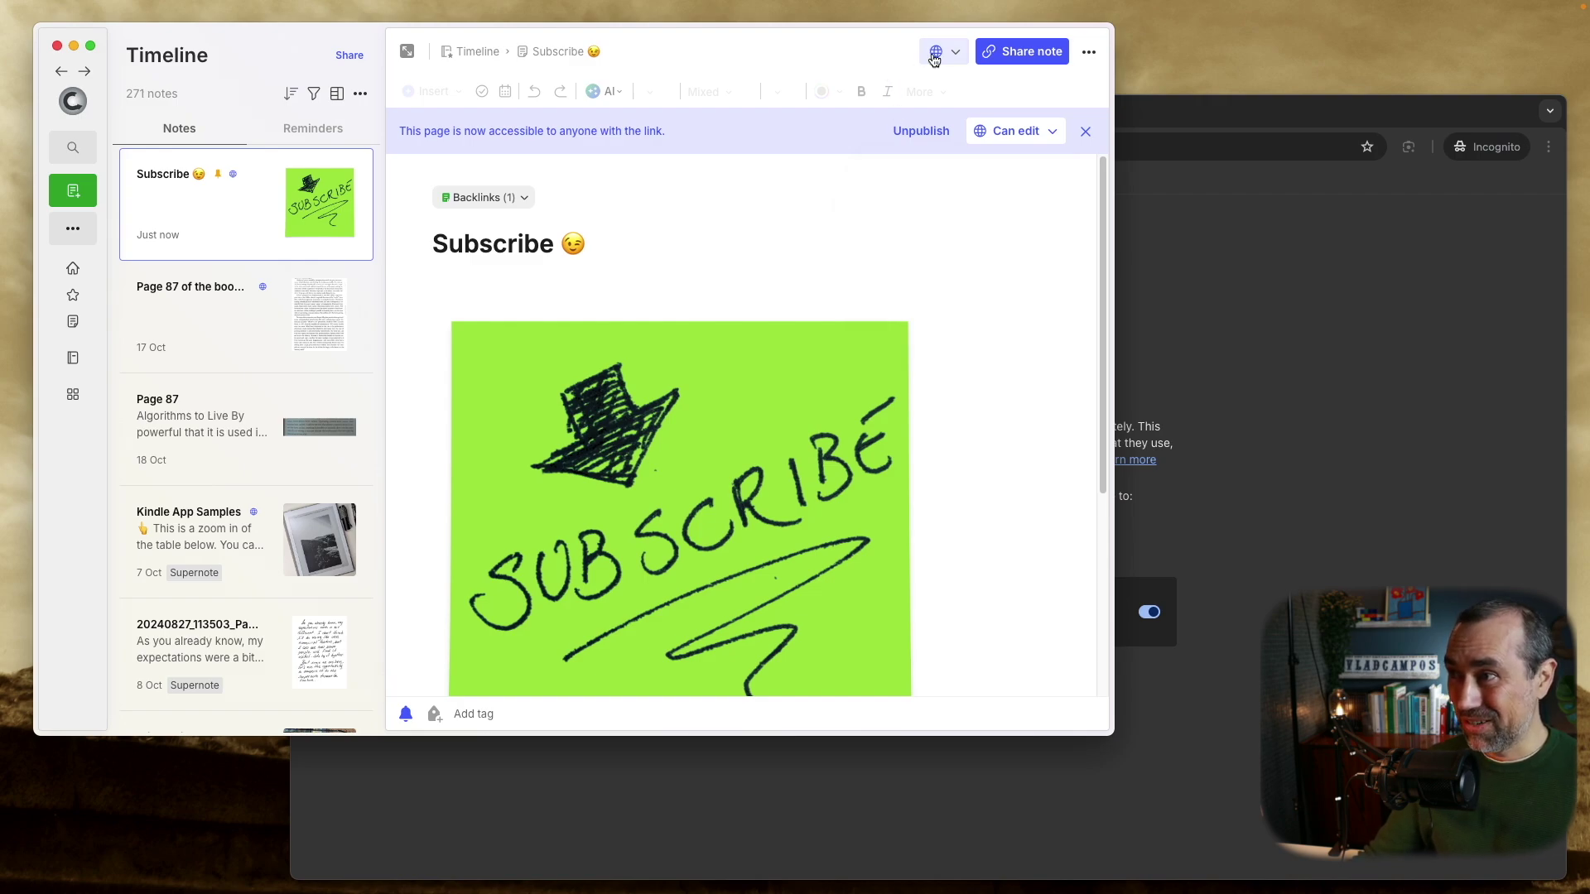
- Copy the Subscribe note's share link from its sharing settings
{"action": "left_click", "coordinate": [958, 54]}
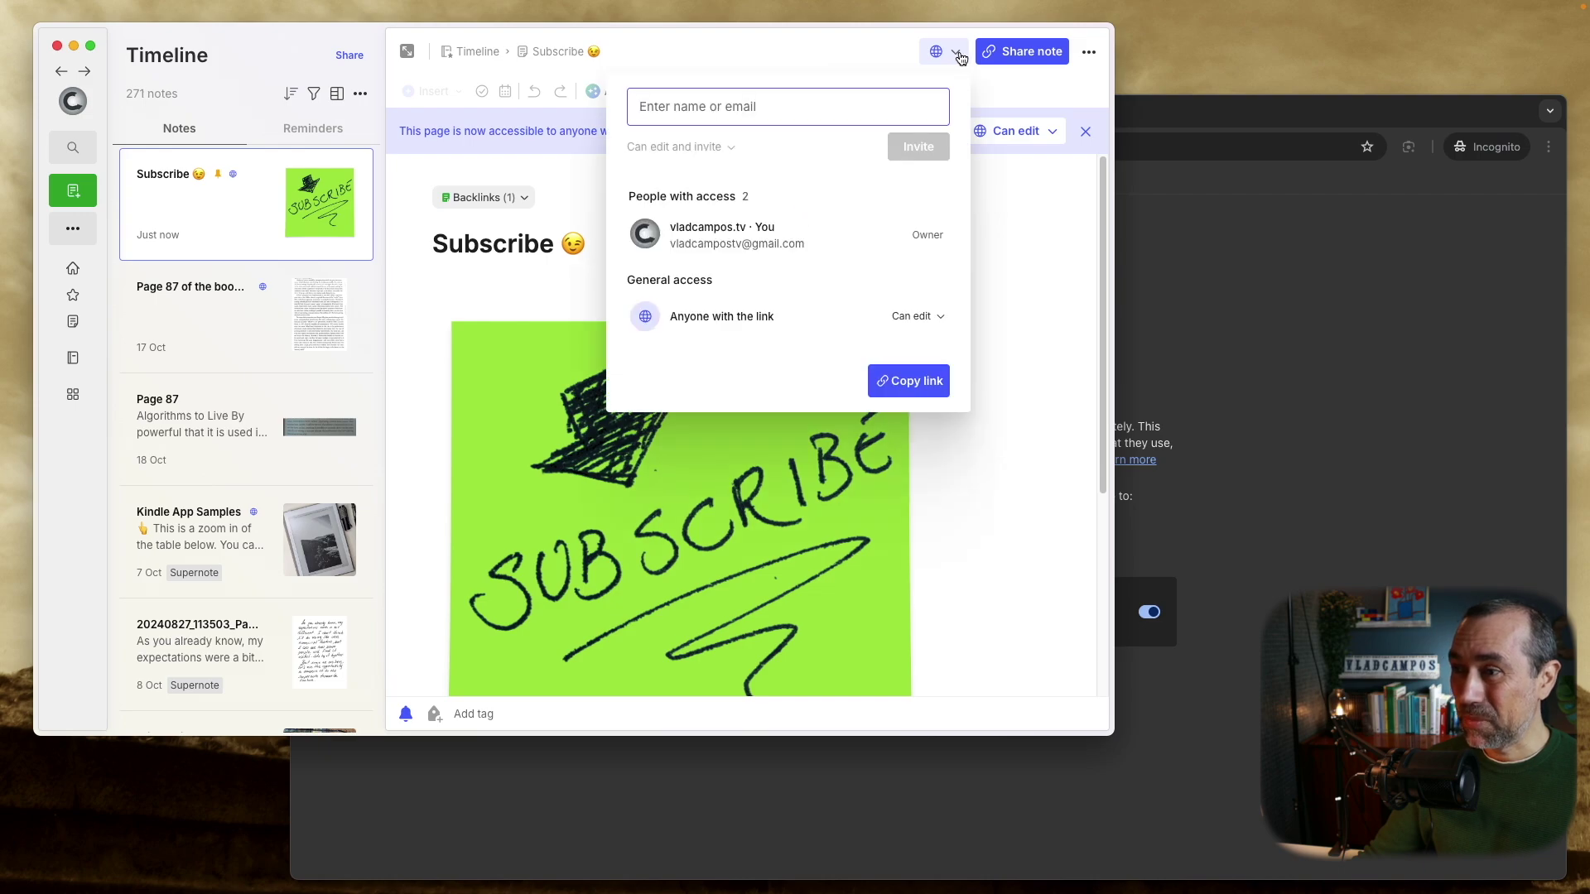
{"action": "left_click", "coordinate": [915, 386]}
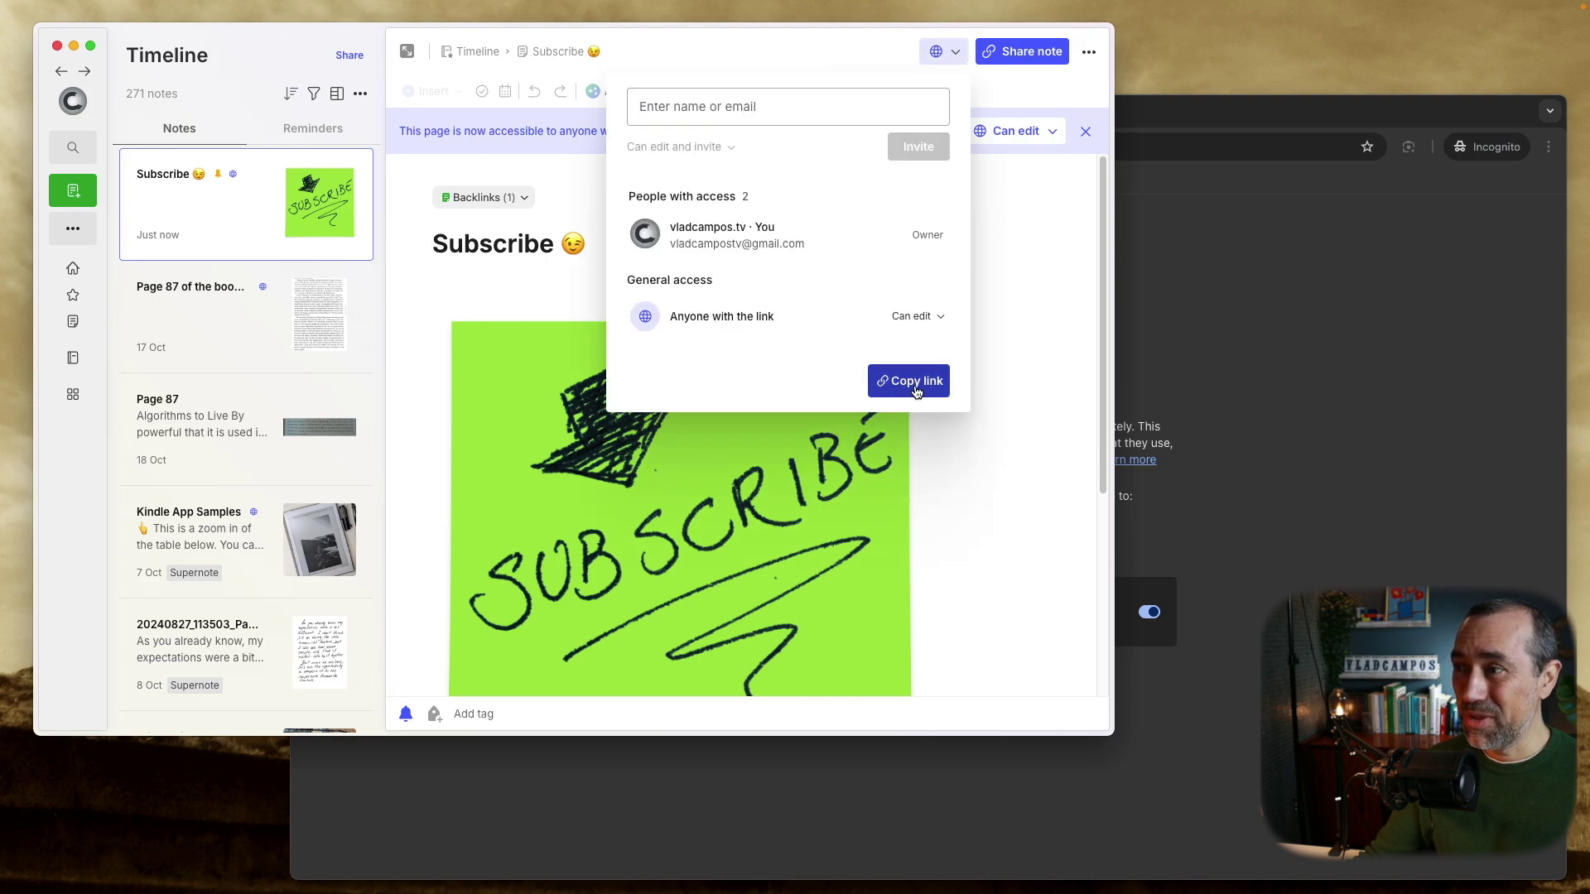
{"action": "left_click", "coordinate": [1010, 373]}
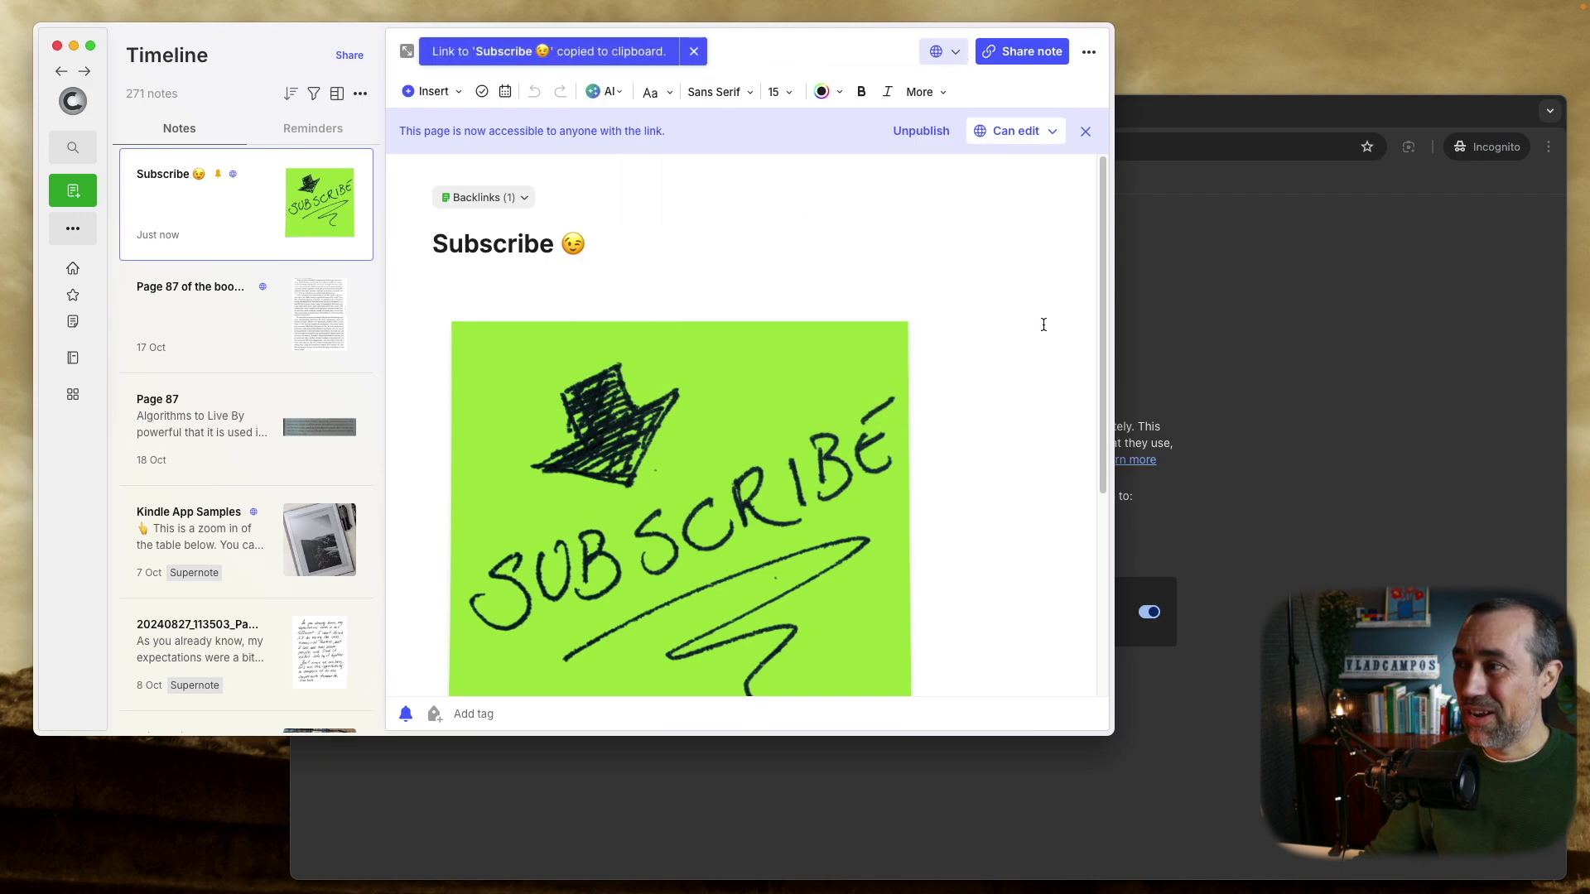
- Paste the copied share link into the Incognito address bar and load the shared note
{"action": "left_click", "coordinate": [1160, 116]}
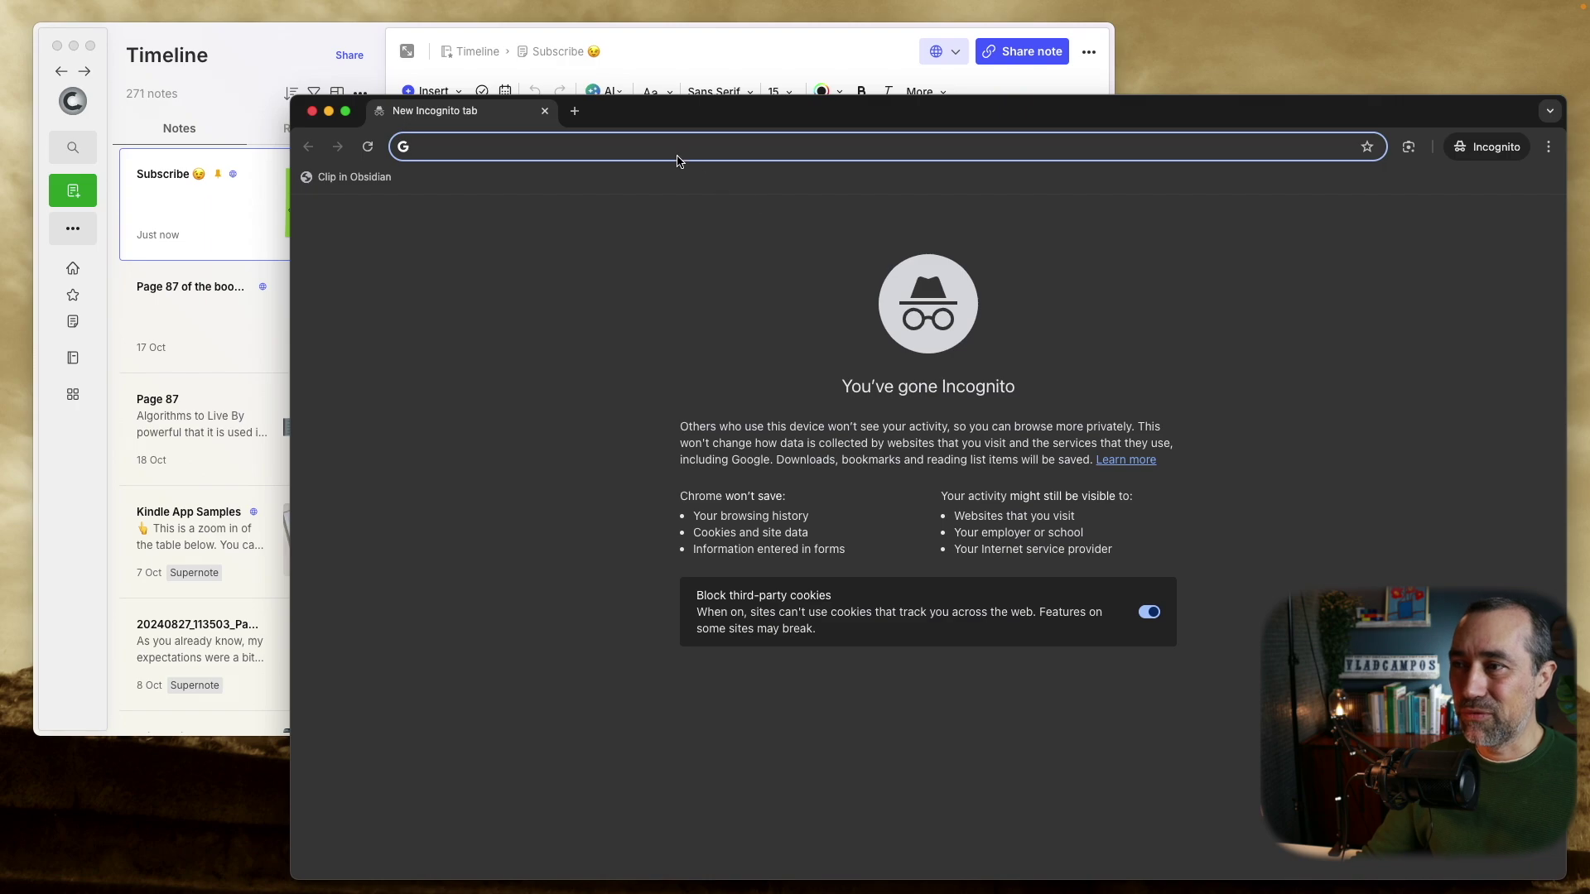
{"action": "key", "text": "super+v"}
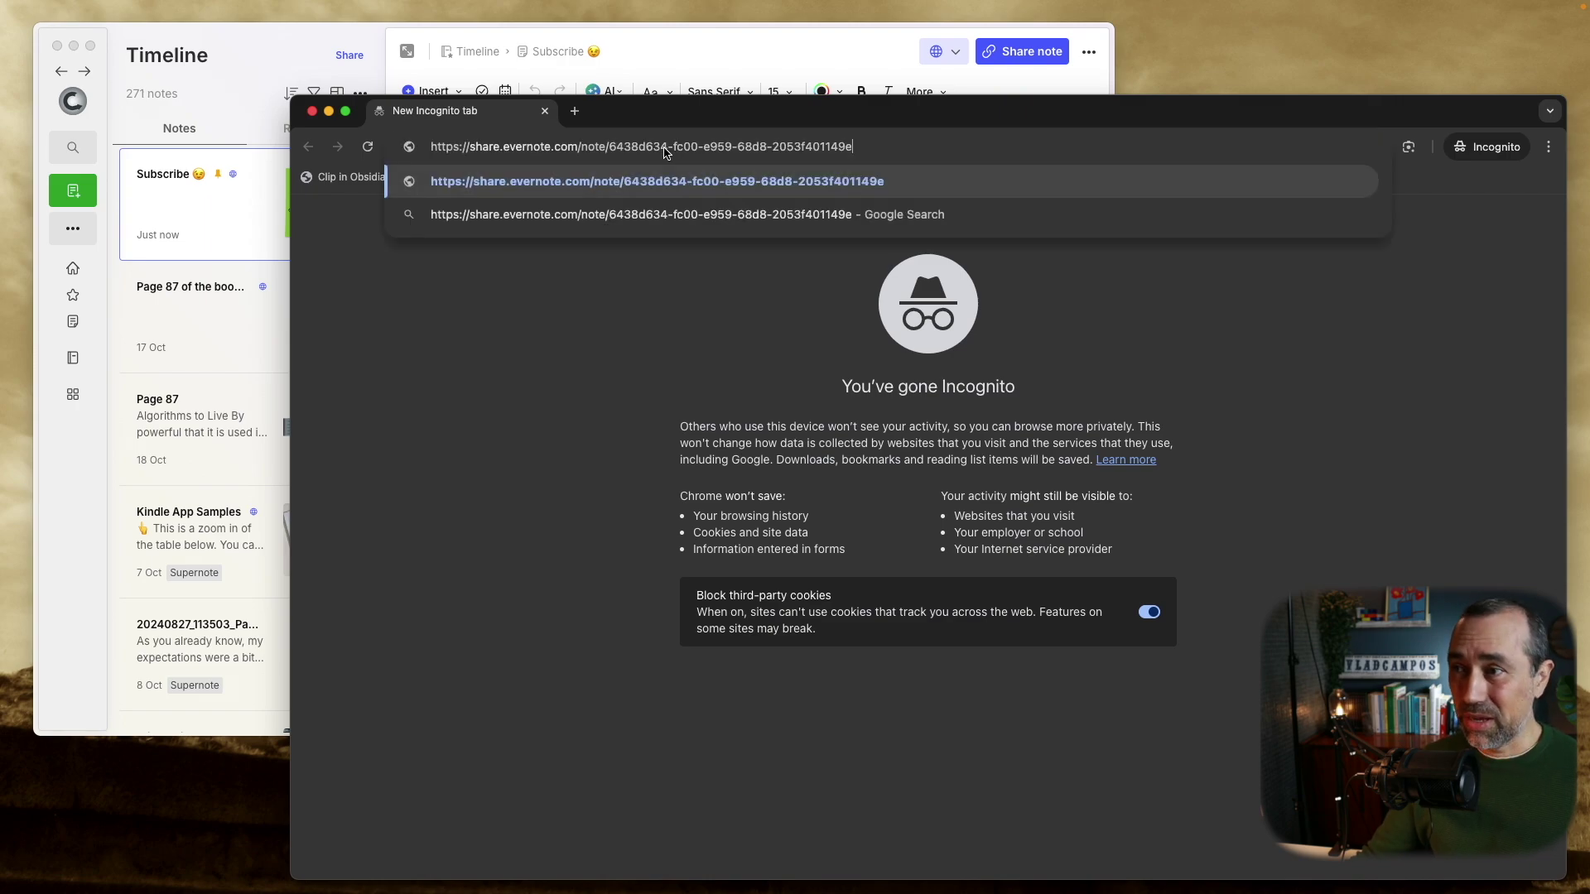
{"action": "key", "text": "Return"}
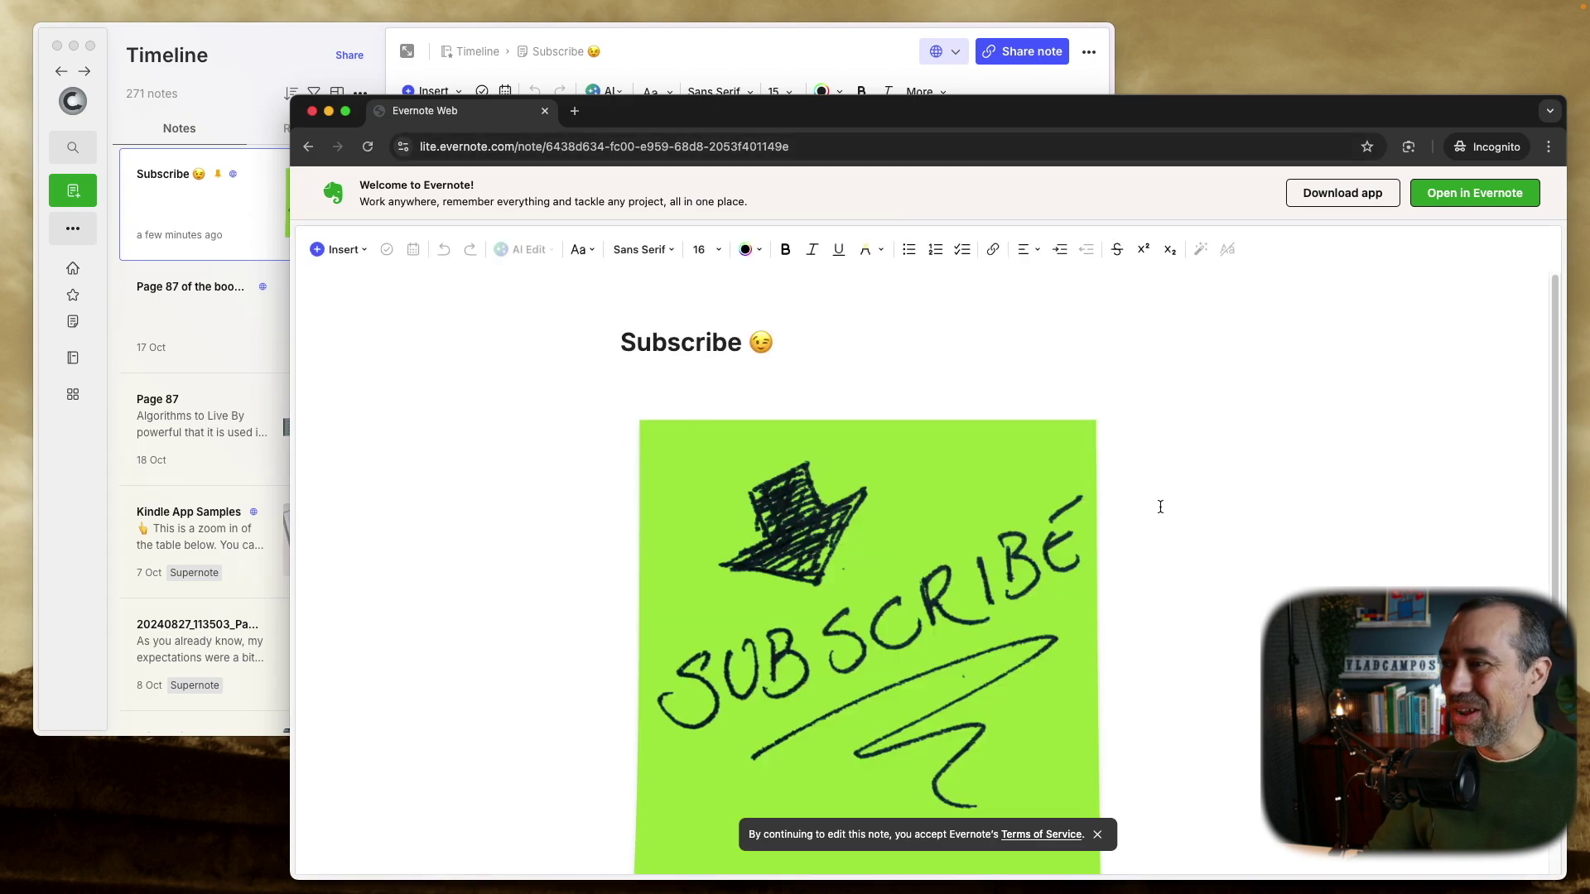
{"action": "left_click_drag", "start_coordinate": [1557, 294], "coordinate": [1560, 422]}
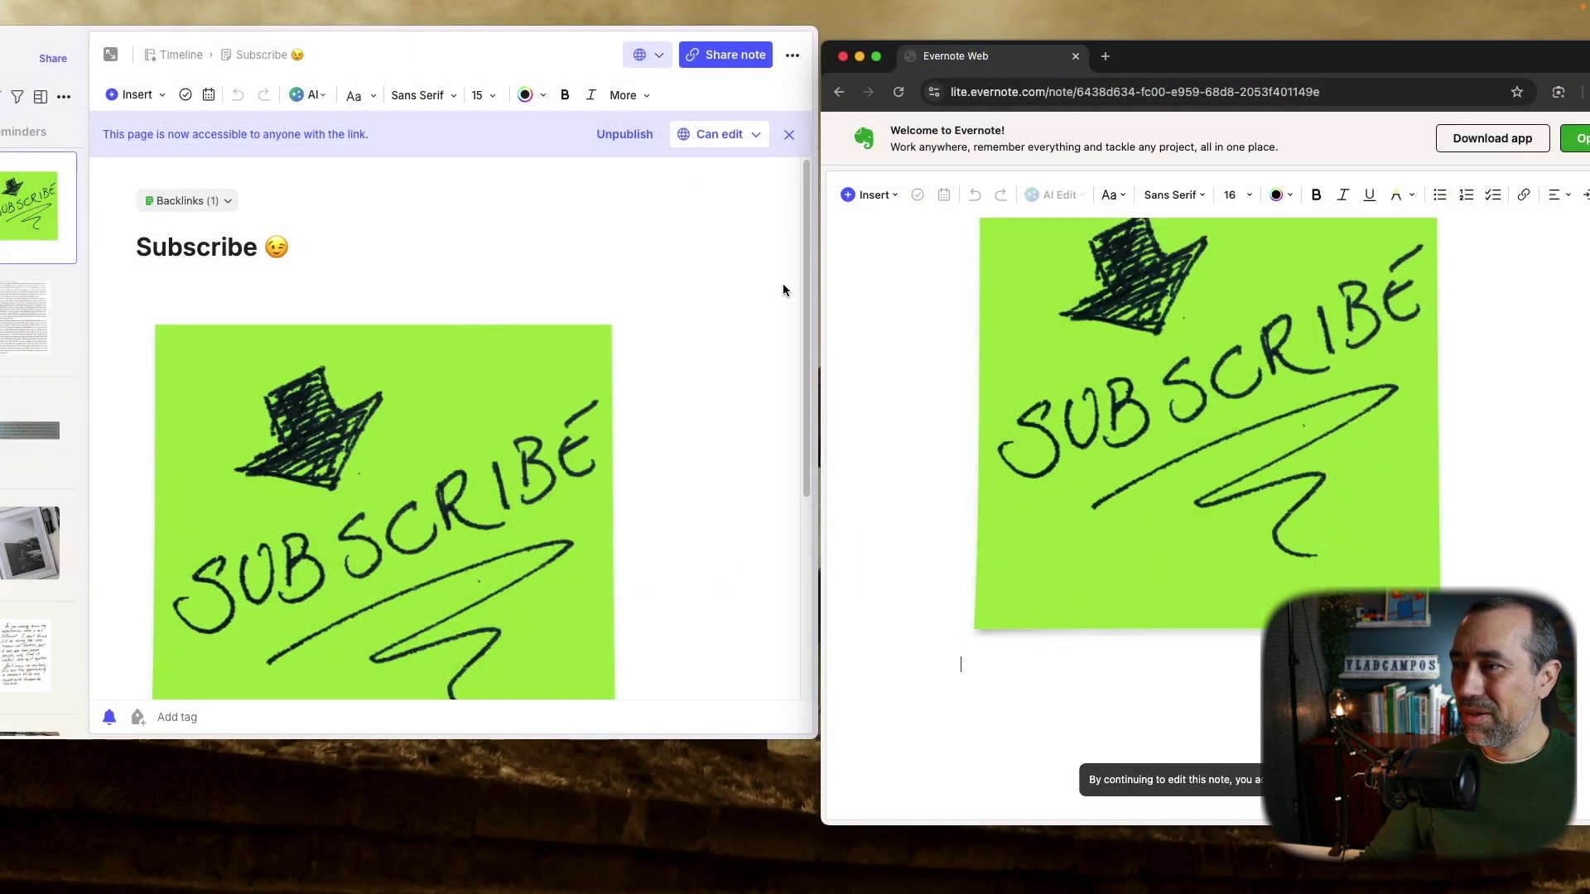
- In the Incognito note, add 'Hi.' and a numbered list 'one', 'two' below the image
{"action": "left_click_drag", "start_coordinate": [803, 271], "coordinate": [812, 331]}
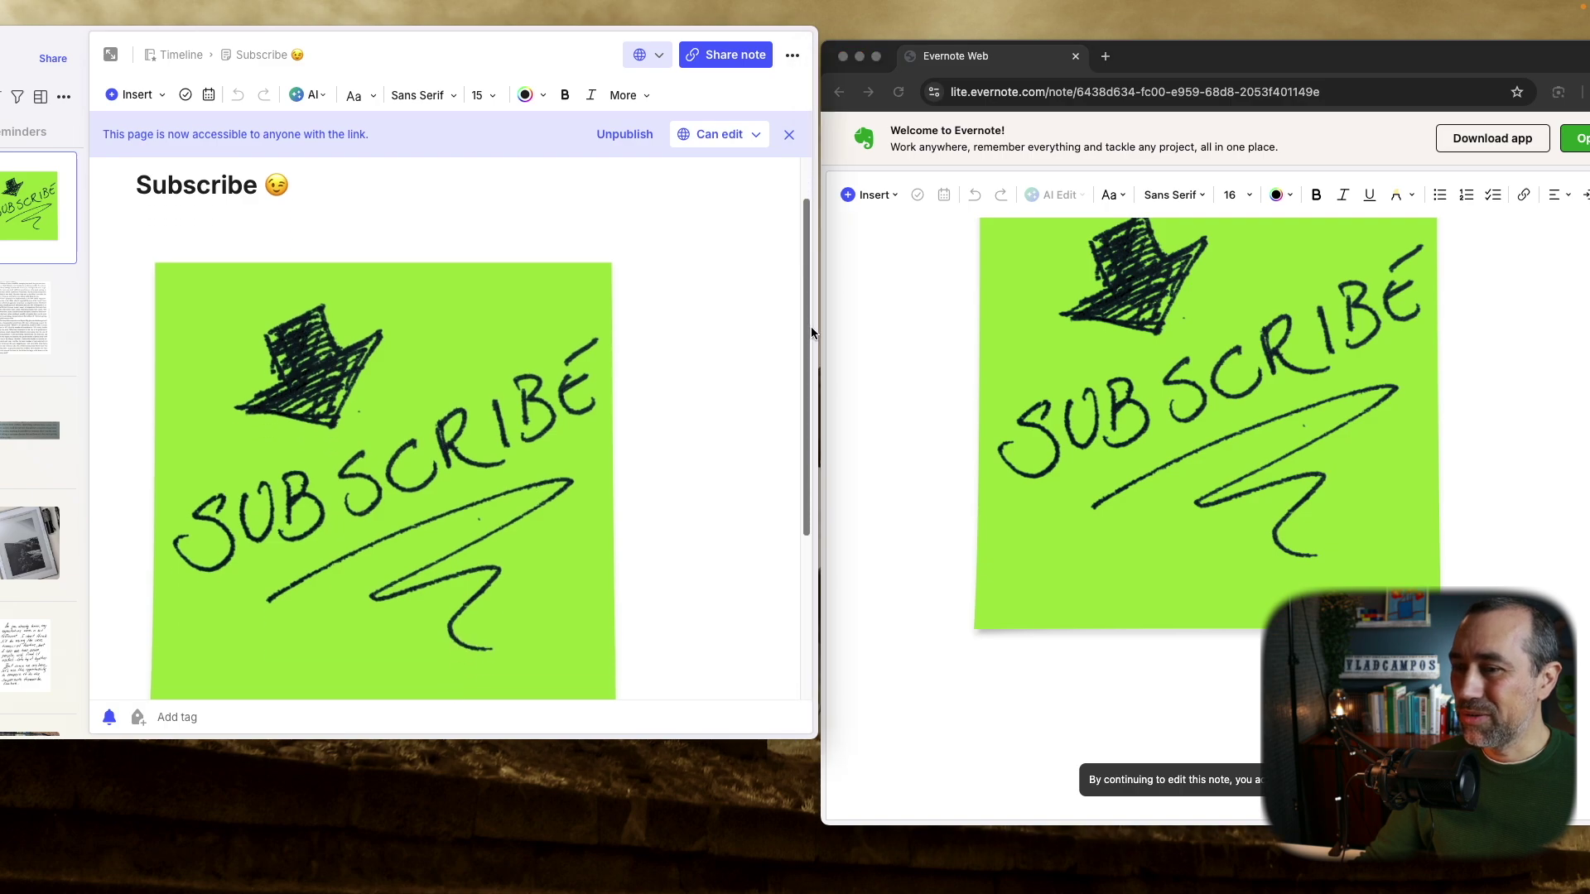
{"action": "scroll", "coordinate": [811, 331], "scroll_direction": "down", "scroll_amount": 4}
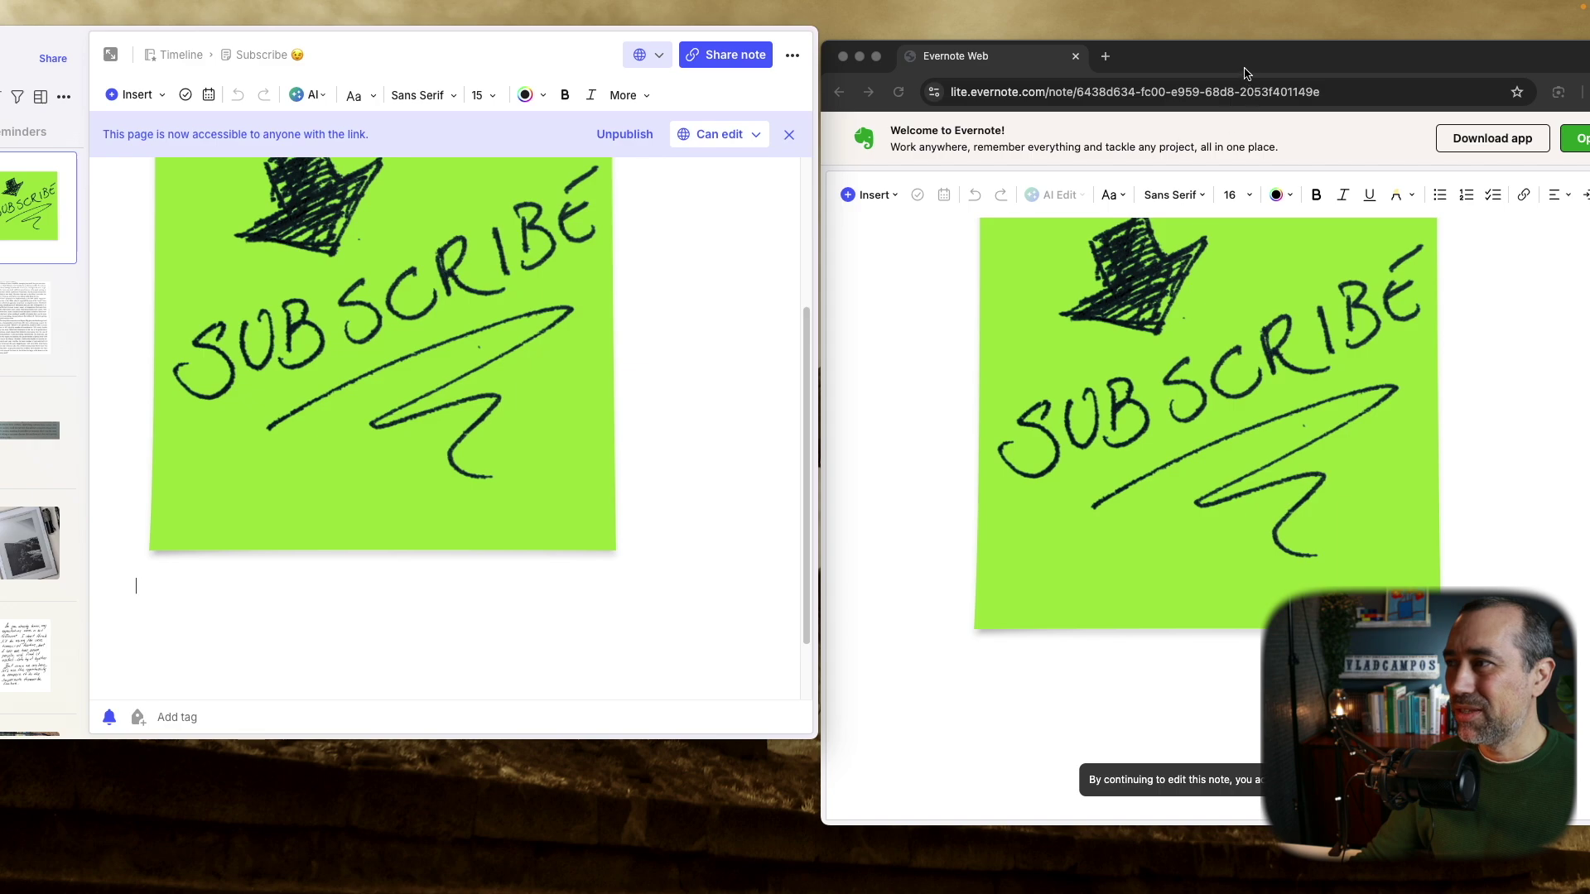
{"action": "left_click_drag", "start_coordinate": [1245, 73], "coordinate": [1260, 77]}
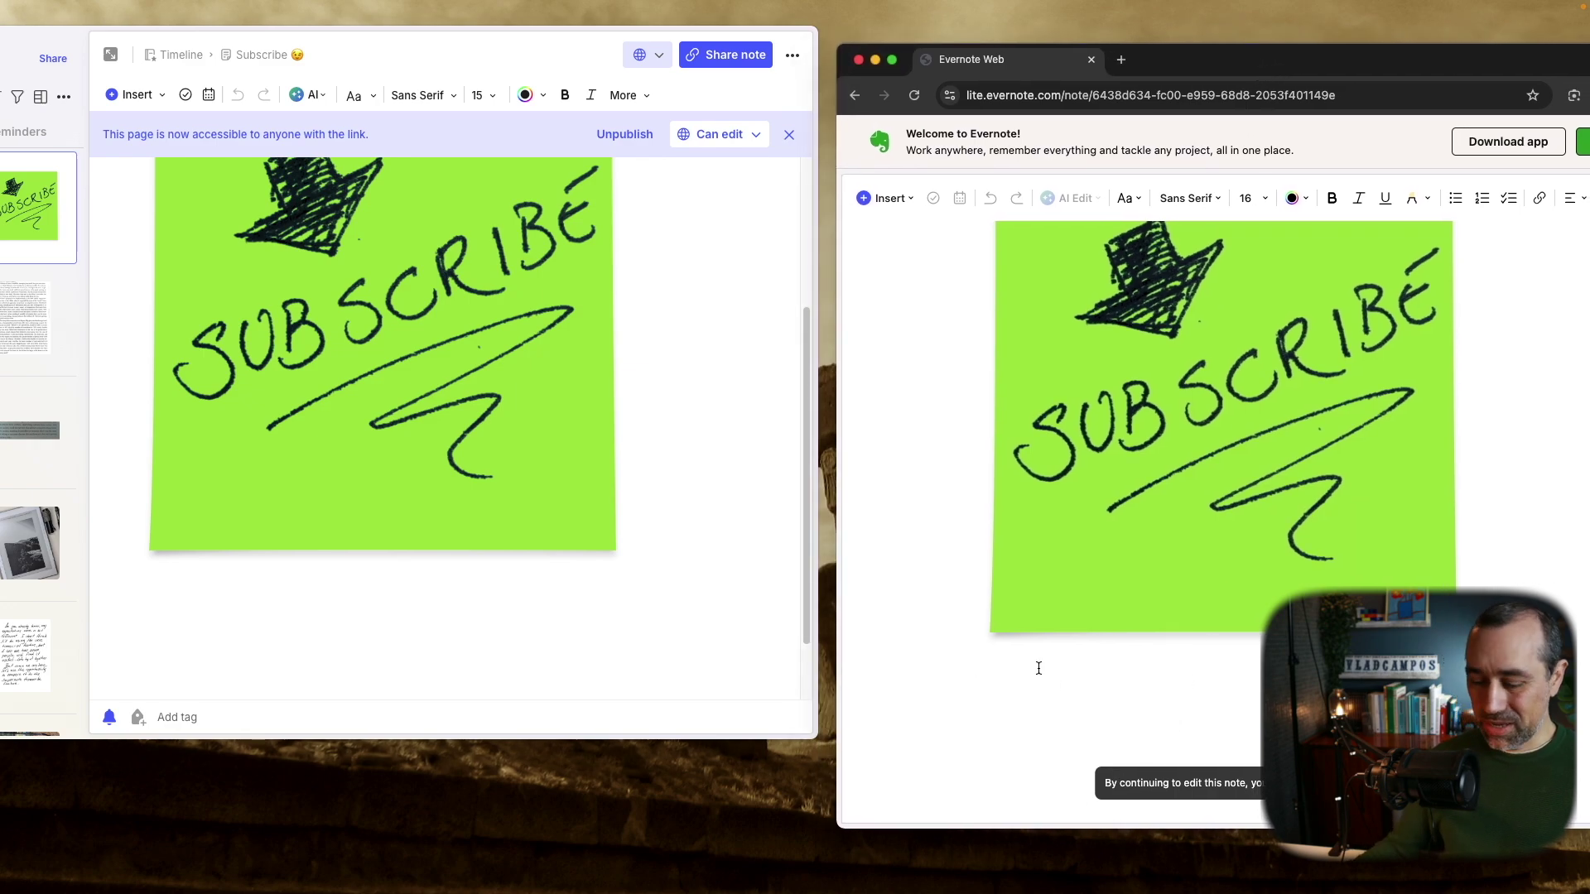
{"action": "type", "text": "Hi."}
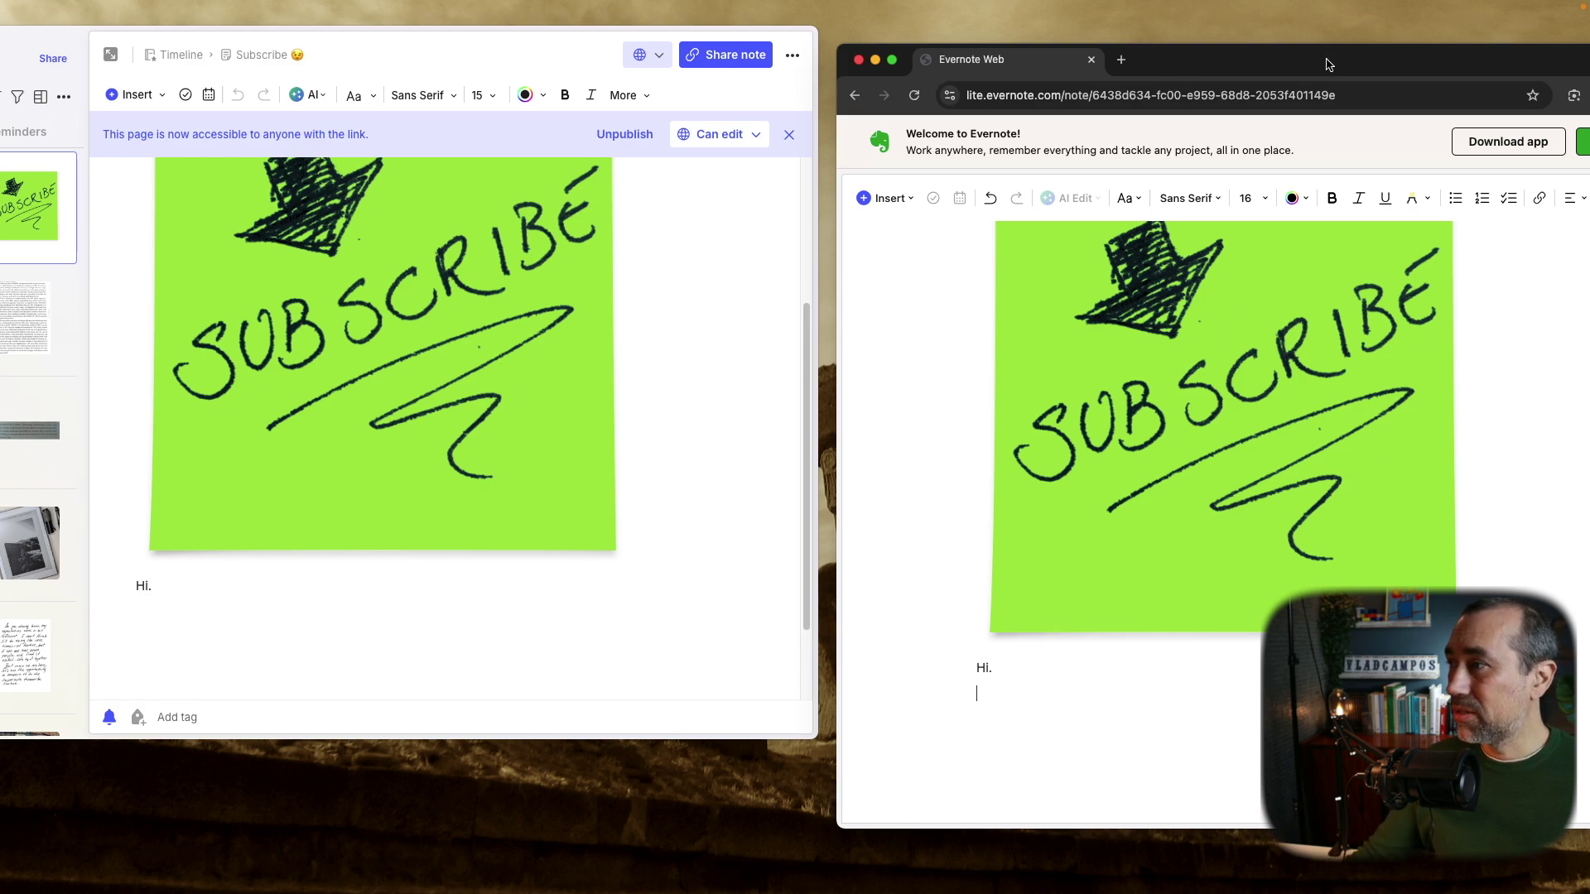
{"action": "left_click_drag", "start_coordinate": [1329, 54], "coordinate": [1218, 56]}
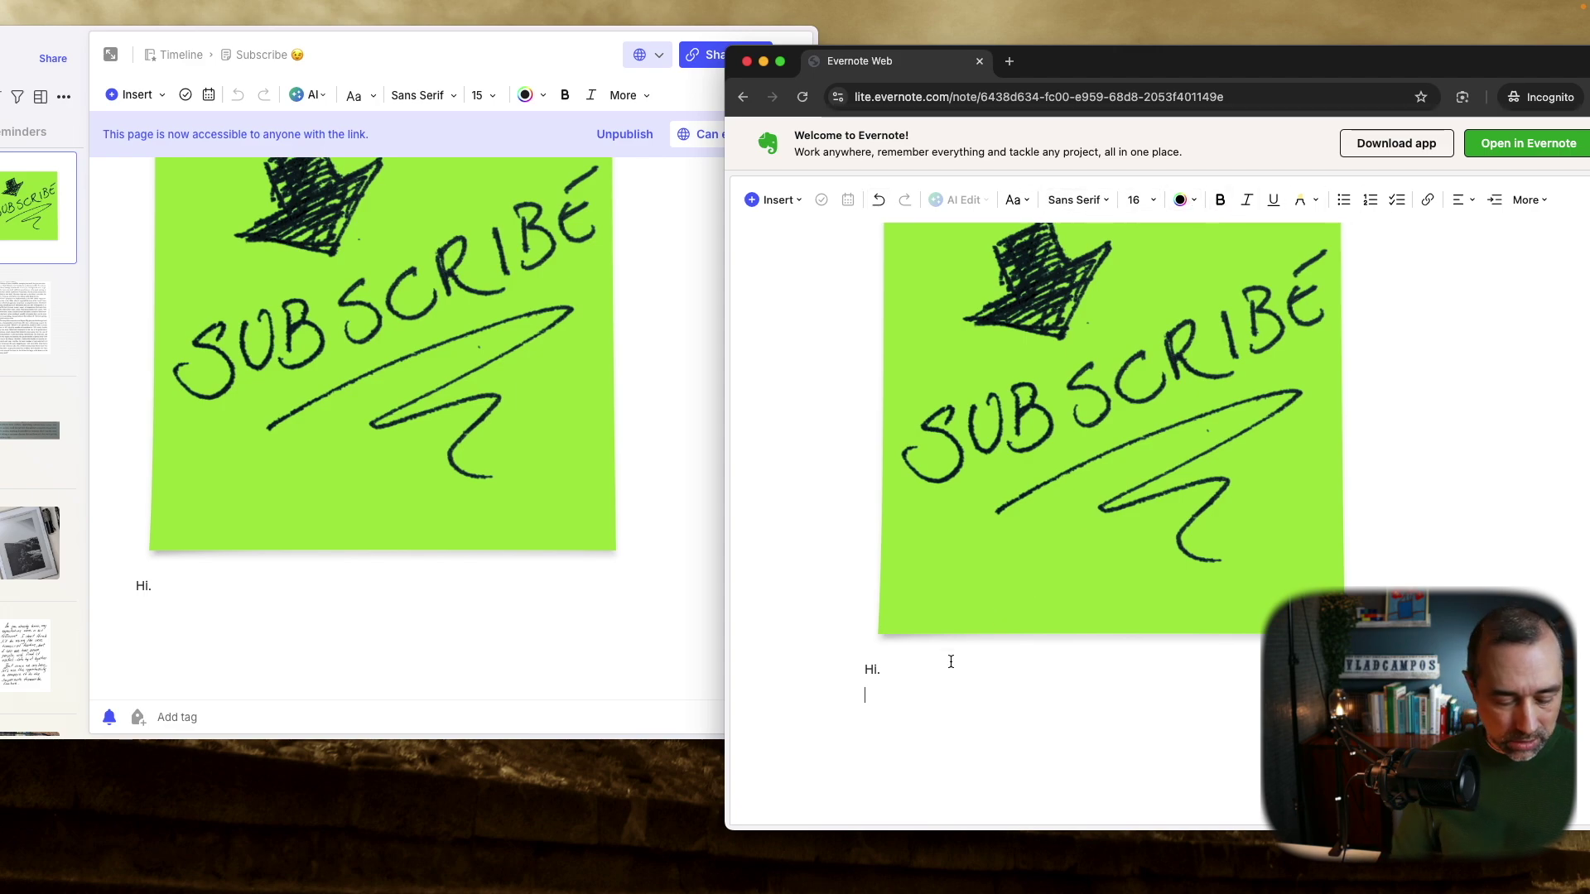
{"action": "type", "text": "1. one"}
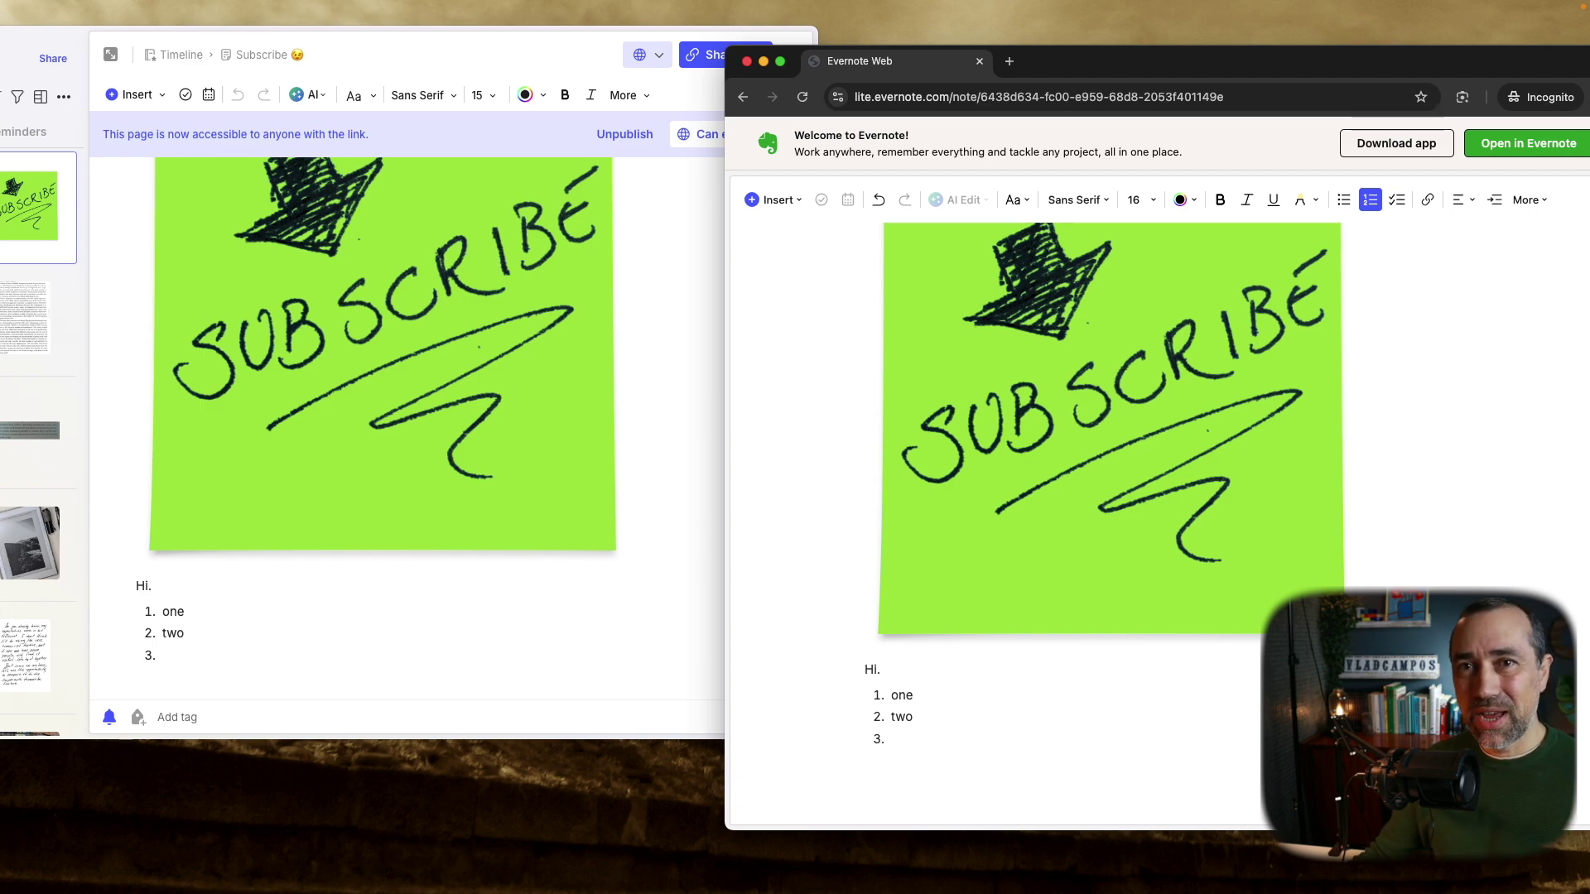
{"action": "key", "text": "Return"}
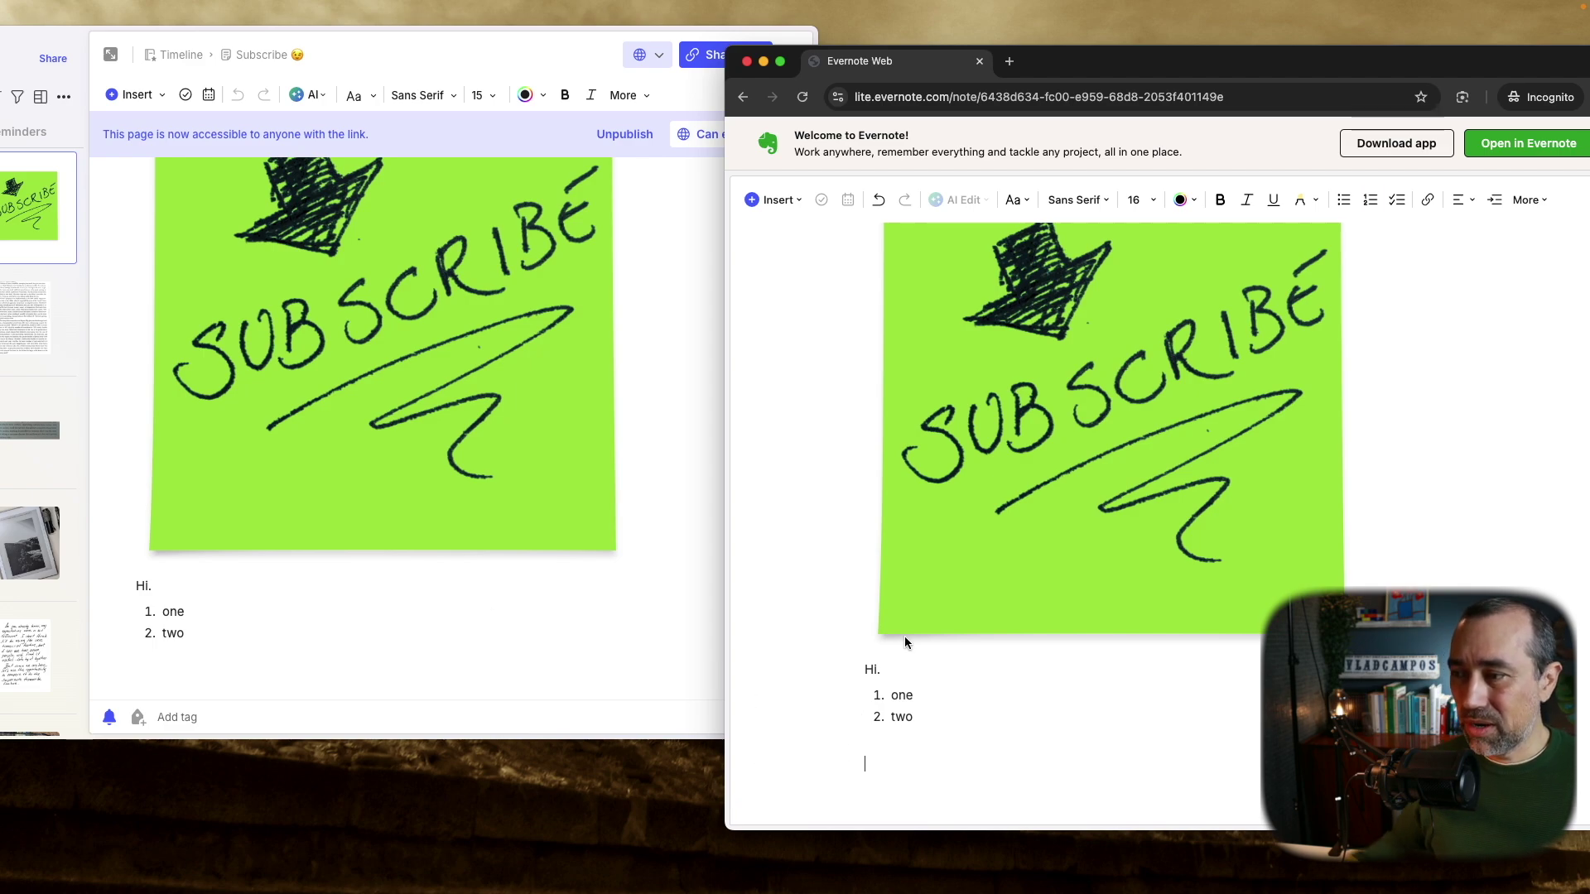
- In the desktop note, add a second 'Hi' line below the numbered list
{"action": "left_click", "coordinate": [177, 659]}
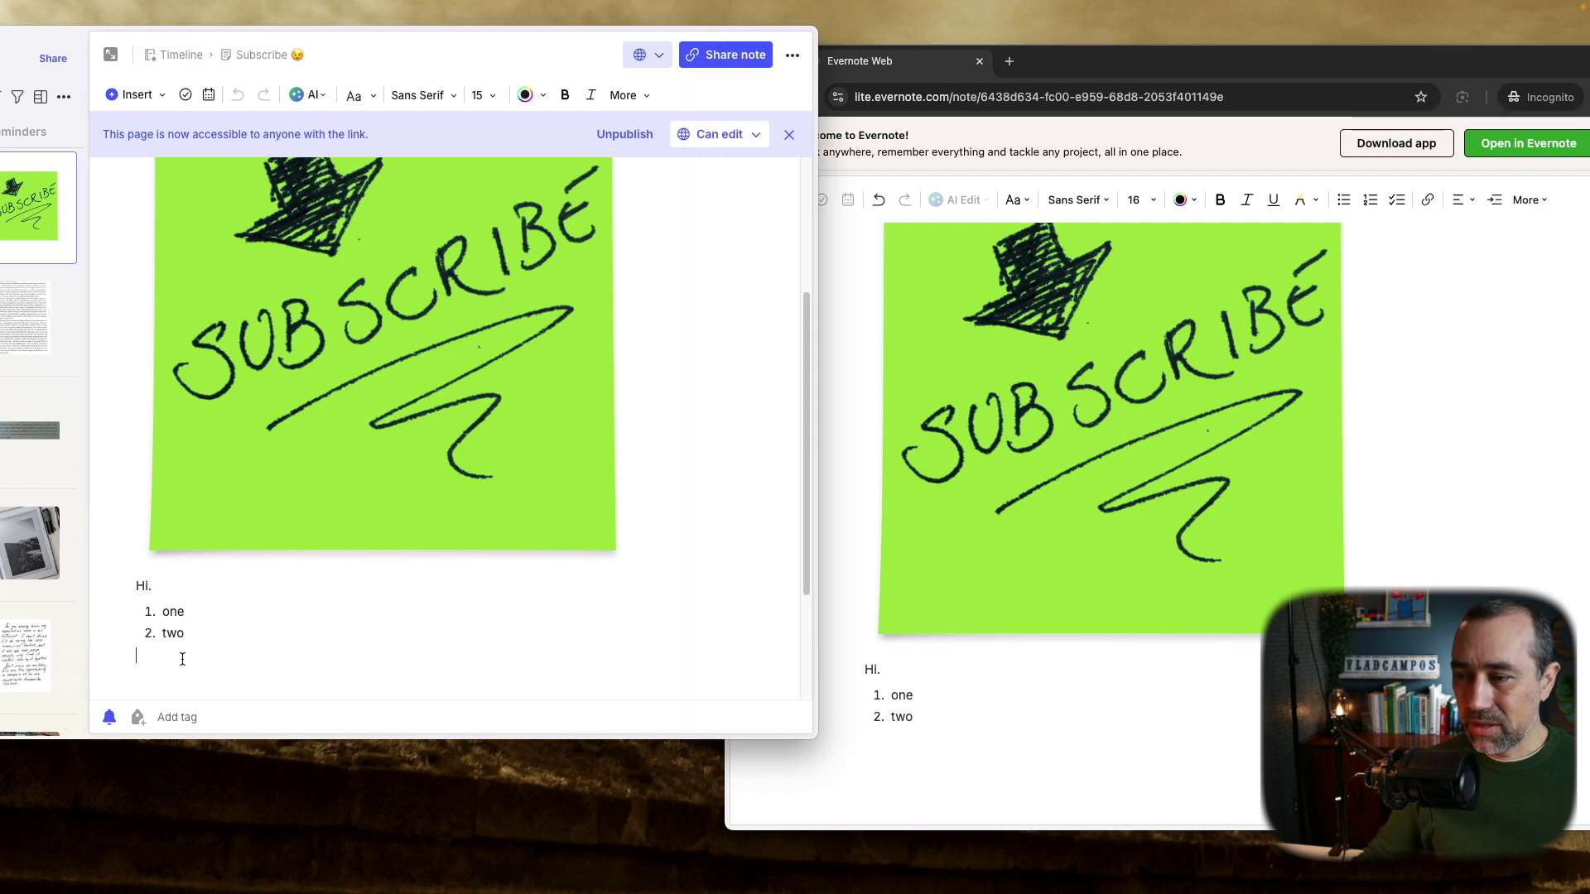
{"action": "key", "text": "Return"}
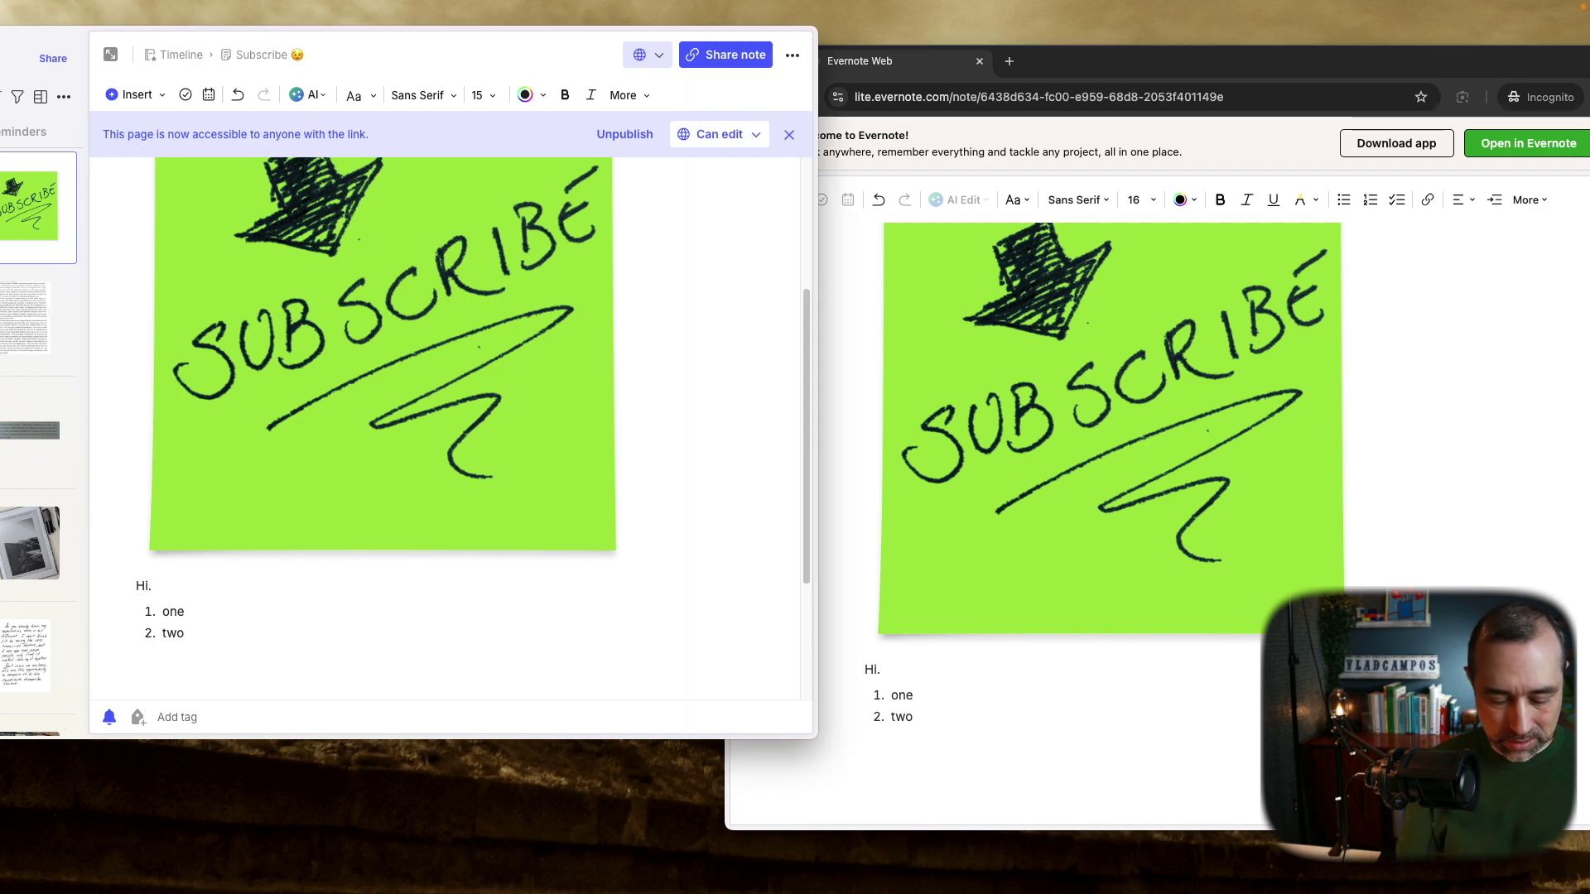
{"action": "type", "text": "Hi."}
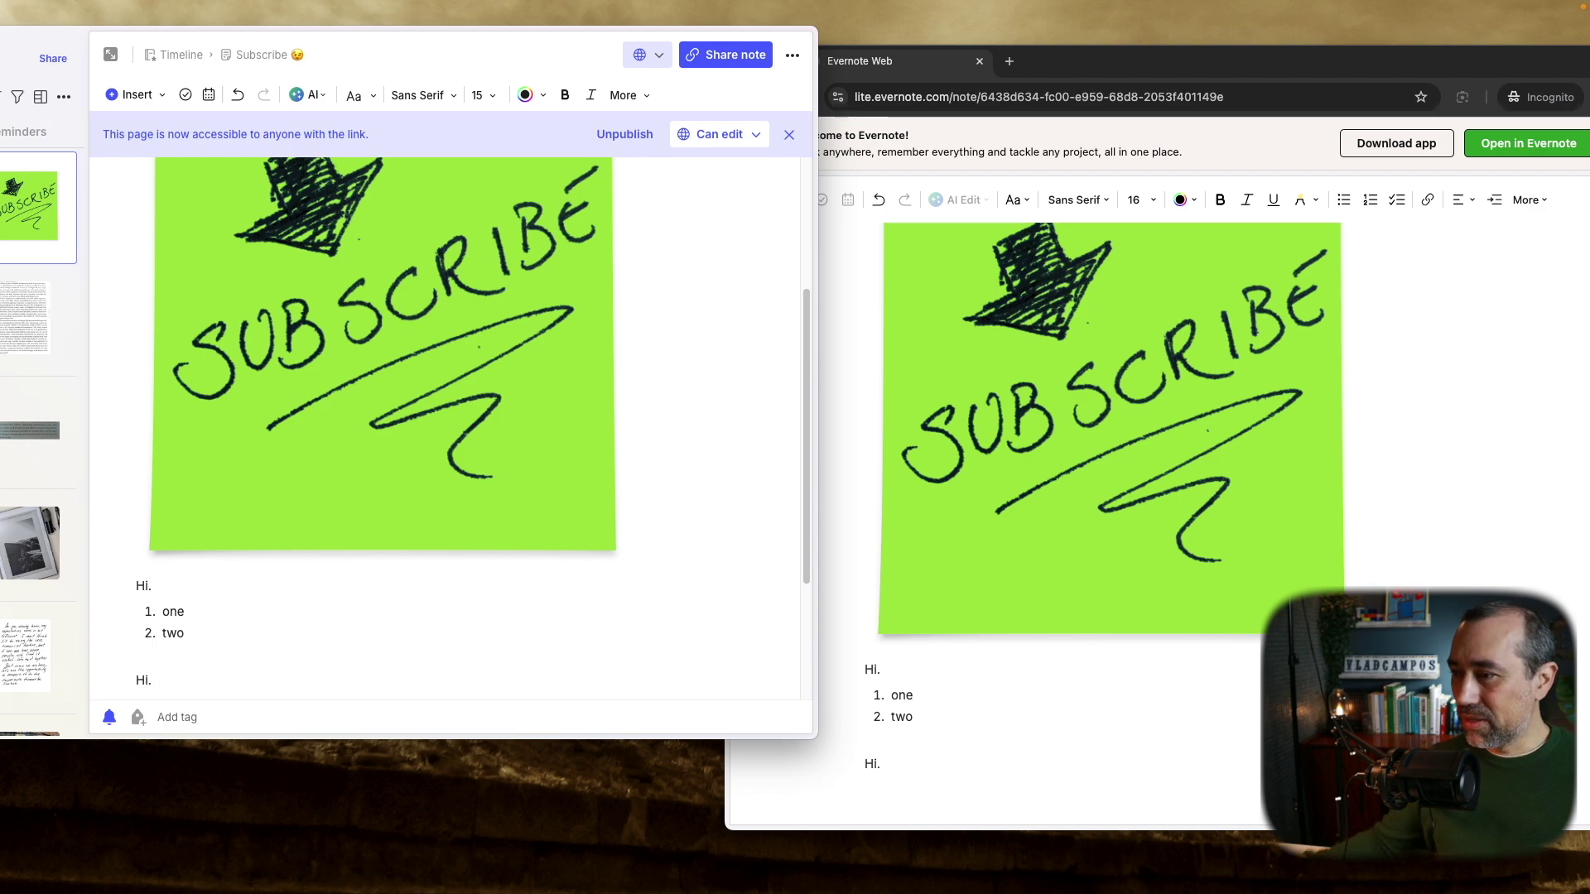
{"action": "left_click", "coordinate": [871, 671]}
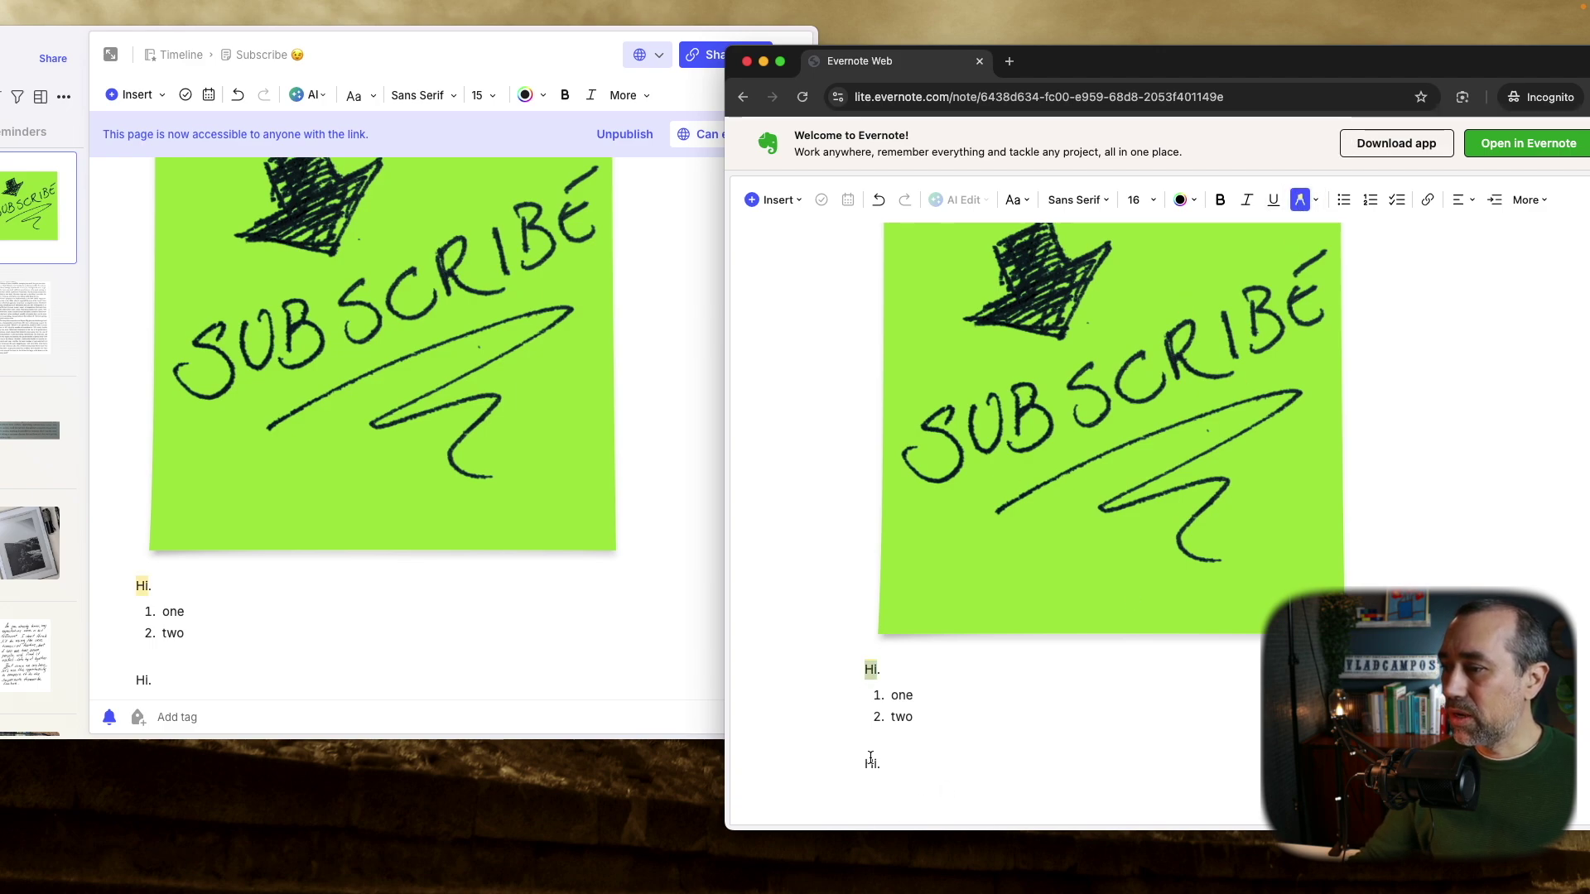
- Format the second Hi. line in Slab Serif as a Large header
{"action": "left_click", "coordinate": [1082, 202]}
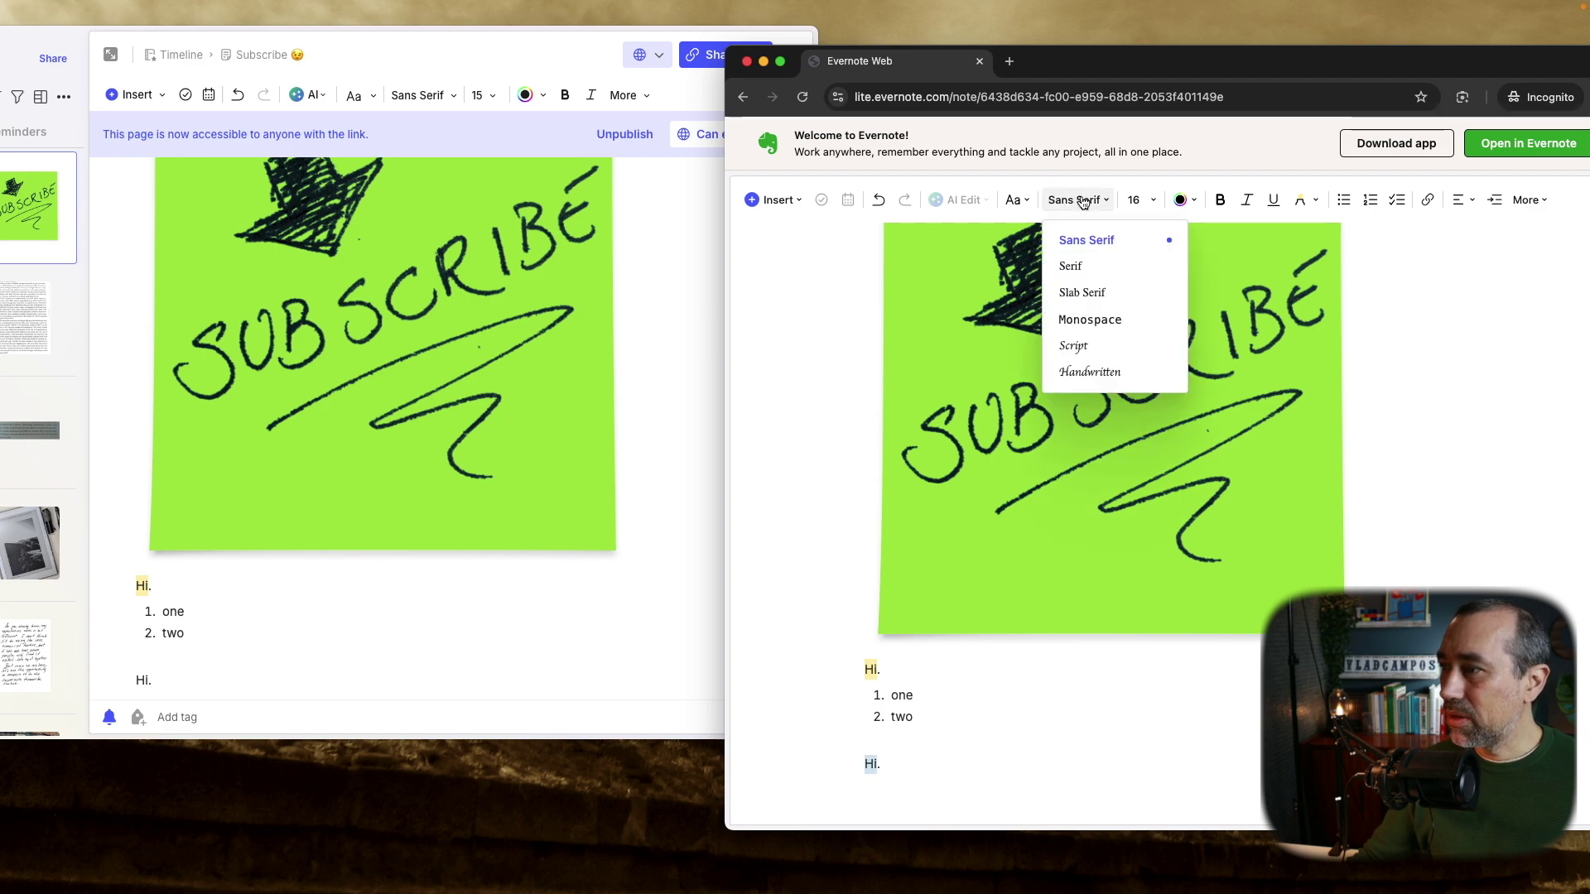
{"action": "left_click", "coordinate": [1094, 295]}
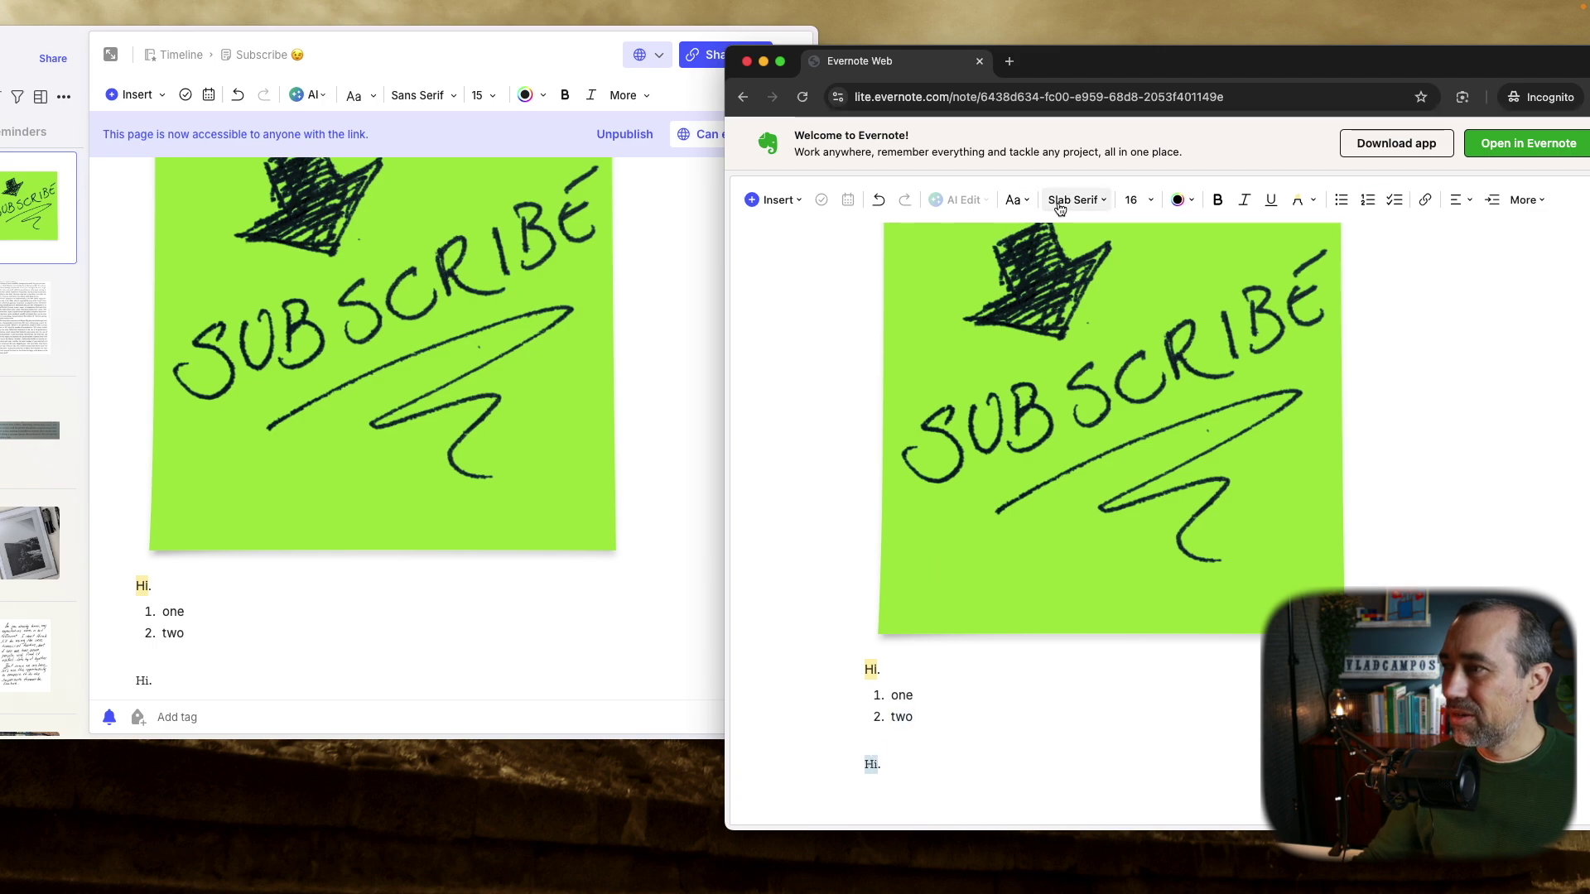
{"action": "left_click", "coordinate": [1014, 202]}
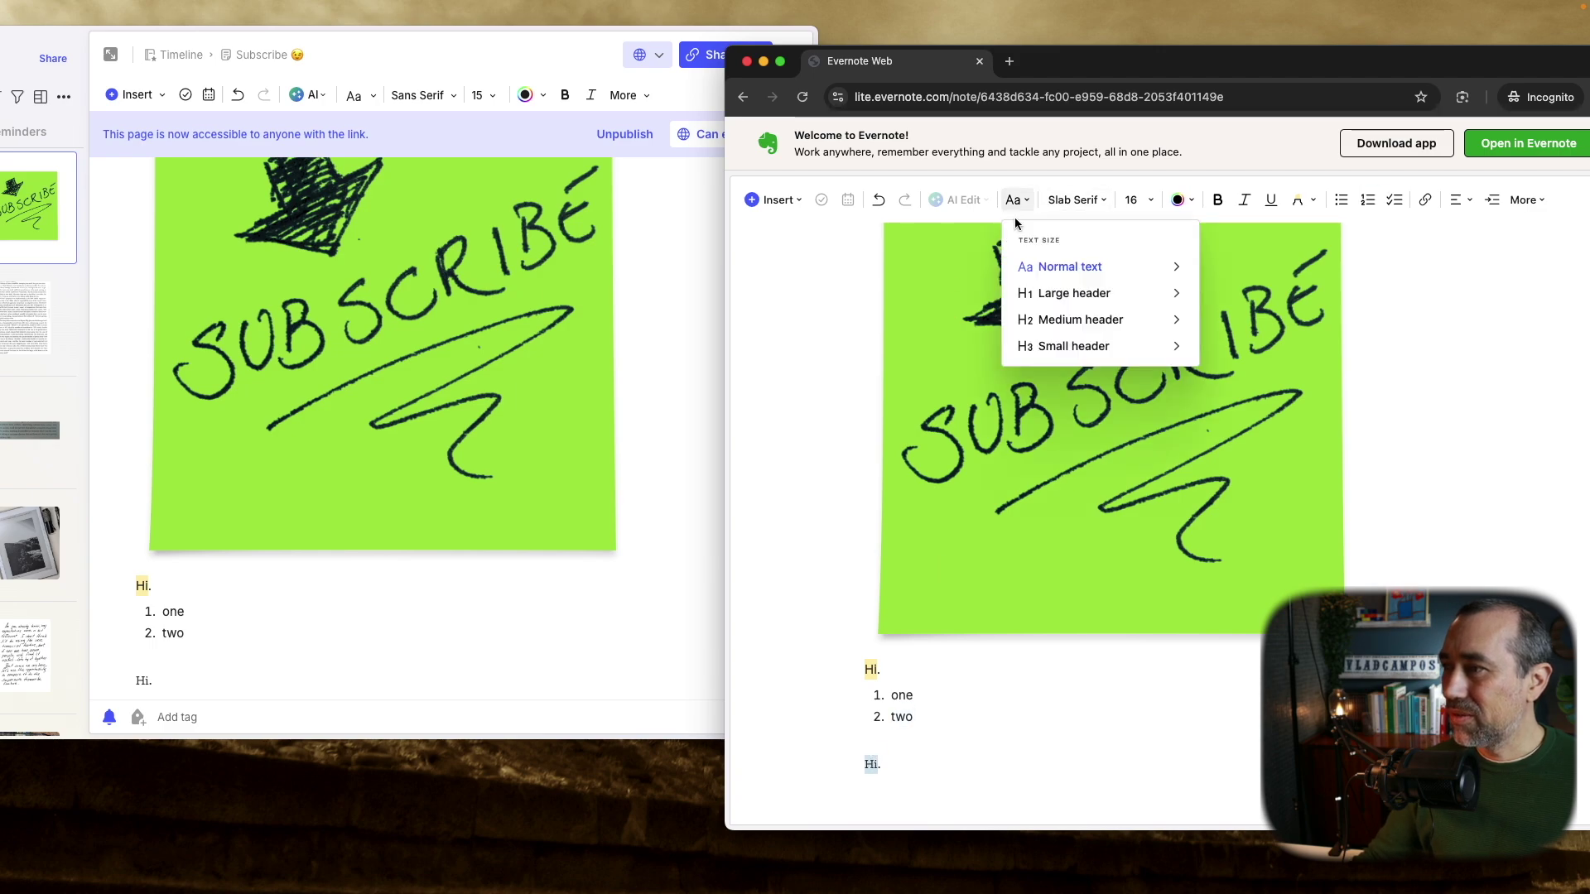
{"action": "left_click", "coordinate": [1056, 295]}
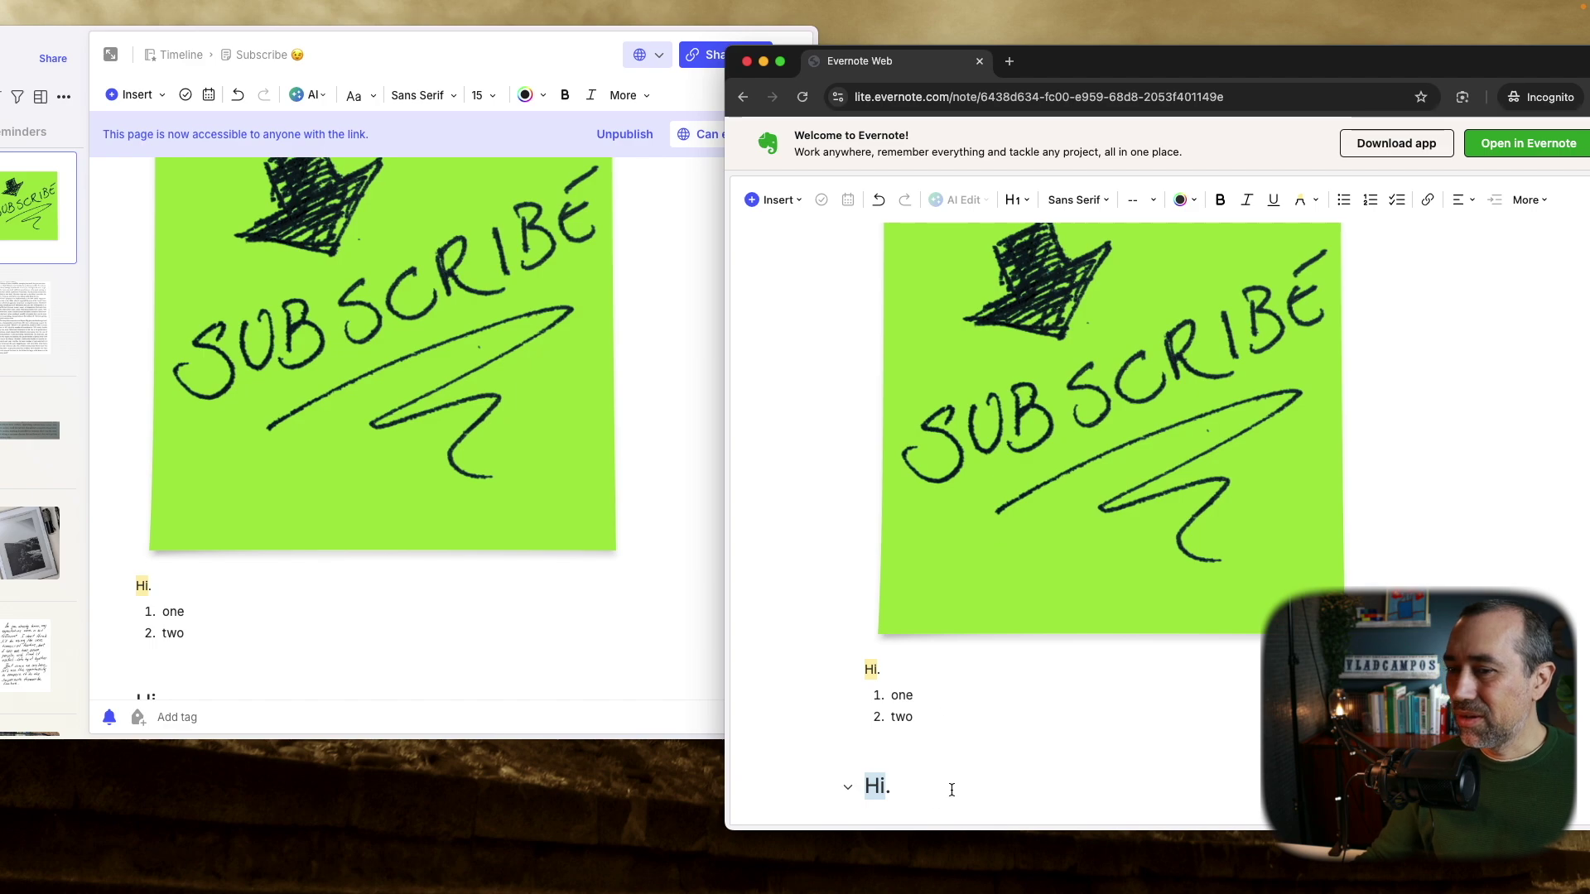
{"action": "left_click", "coordinate": [351, 573]}
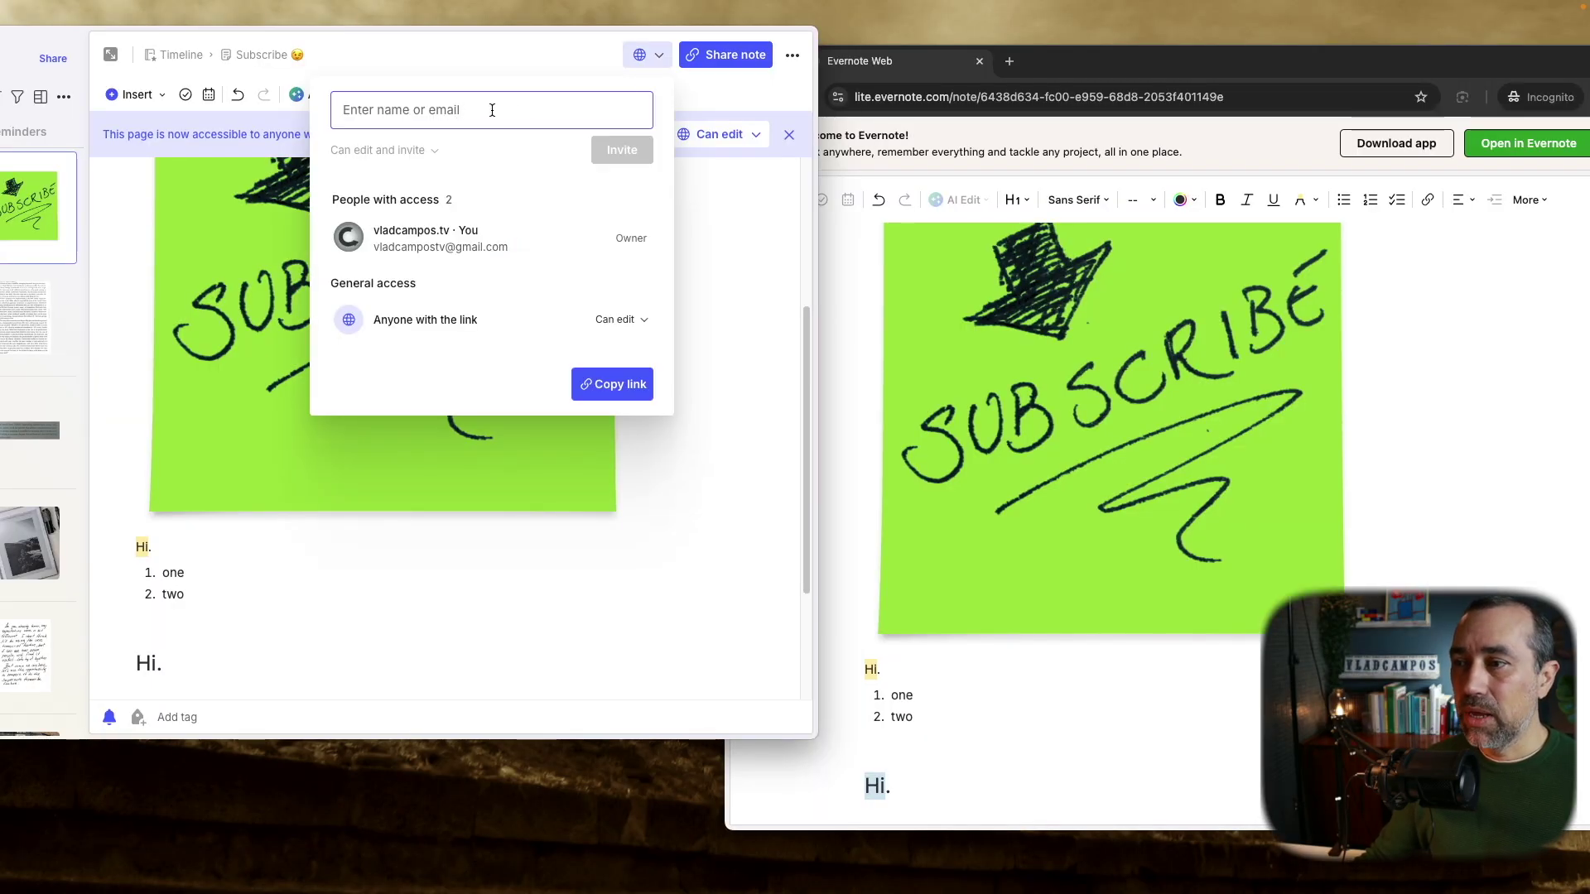
- Change the note's link permission so link holders can only view it
{"action": "left_click", "coordinate": [492, 111]}
{"action": "left_click", "coordinate": [721, 211]}
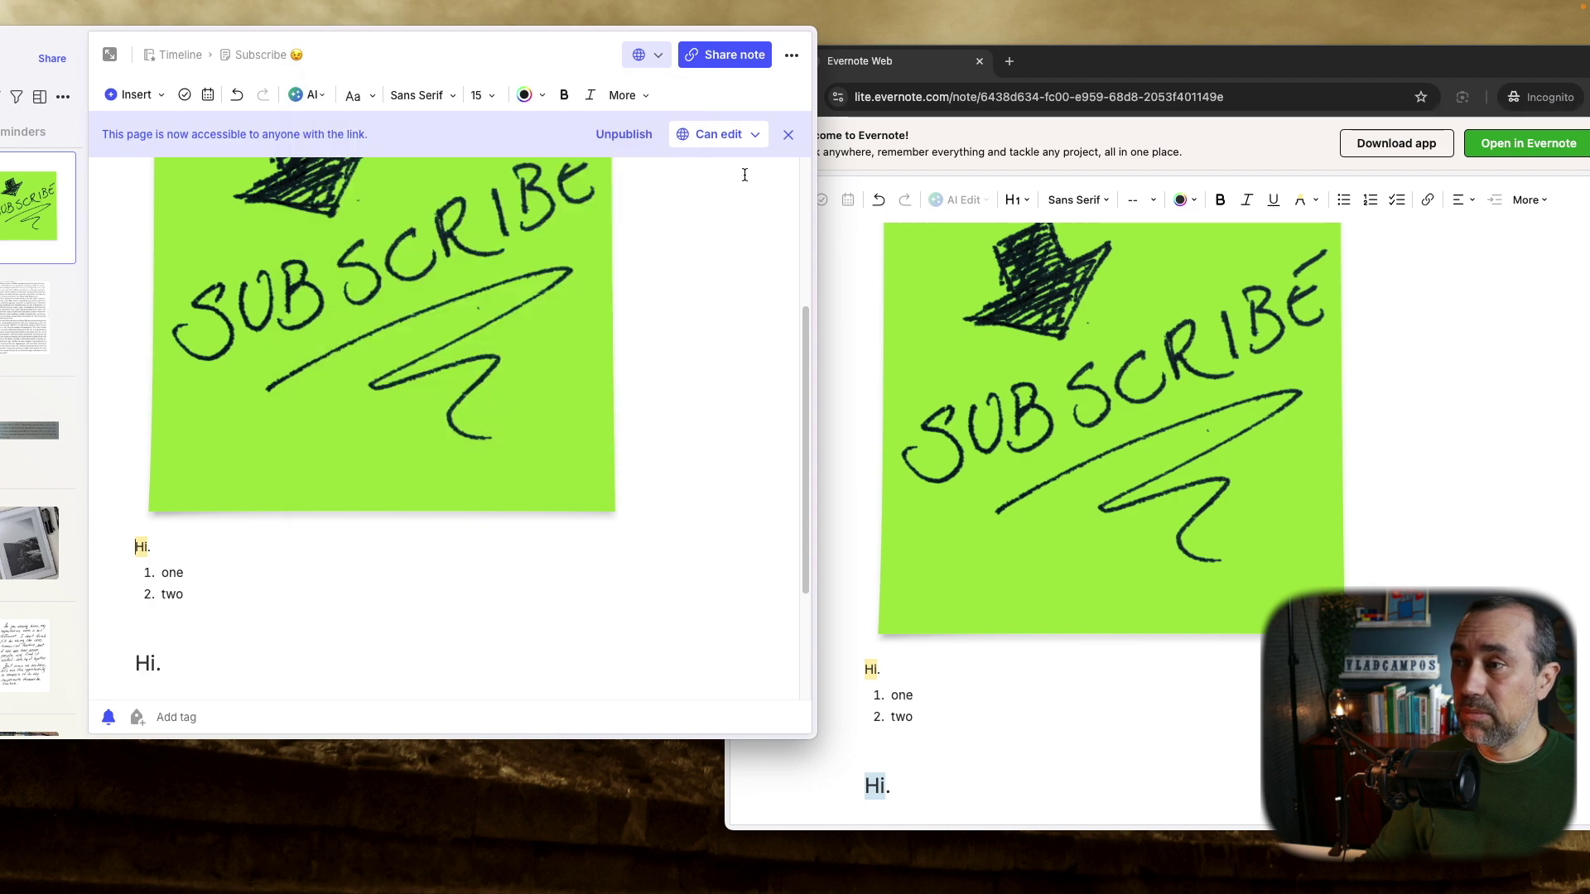
{"action": "left_click", "coordinate": [752, 137]}
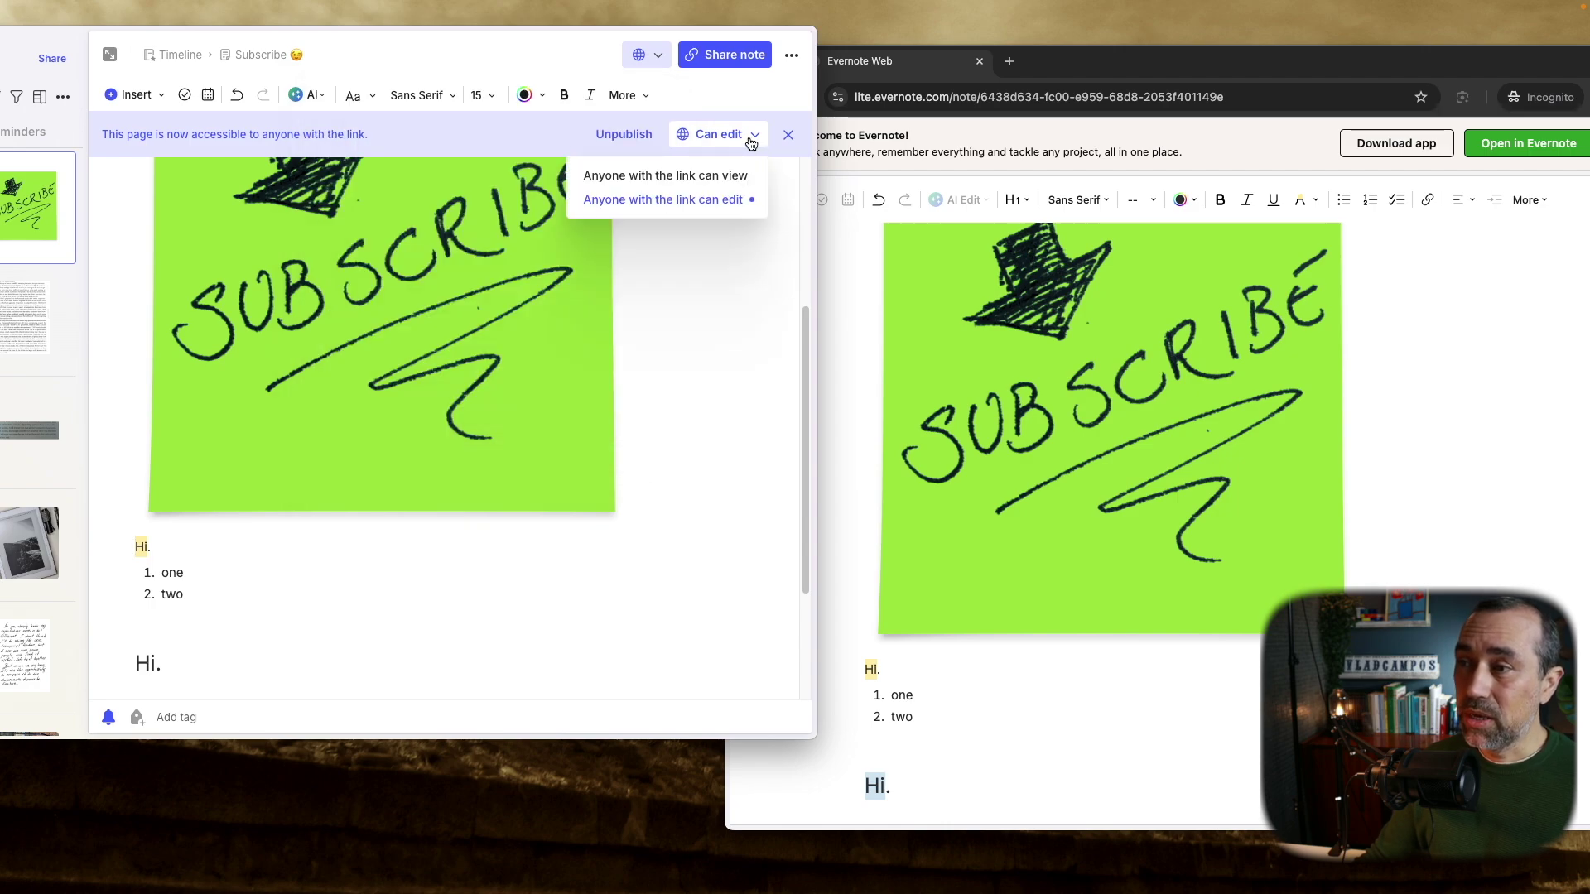
{"action": "left_click", "coordinate": [694, 178]}
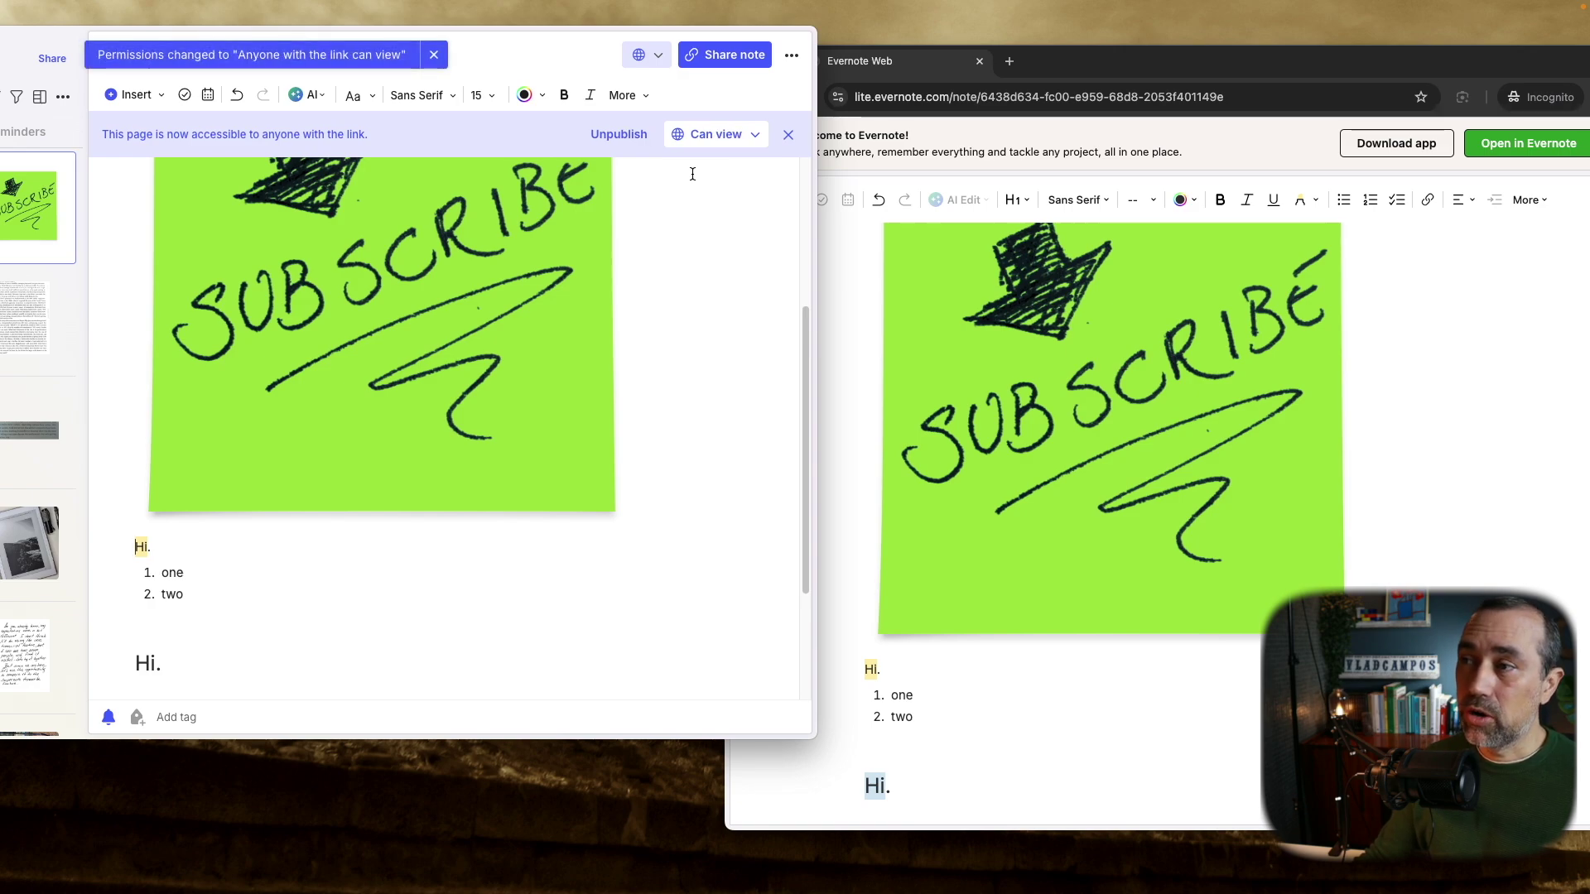
- Set the note's general access to Restricted access
{"action": "left_click", "coordinate": [734, 58]}
{"action": "left_click", "coordinate": [663, 60]}
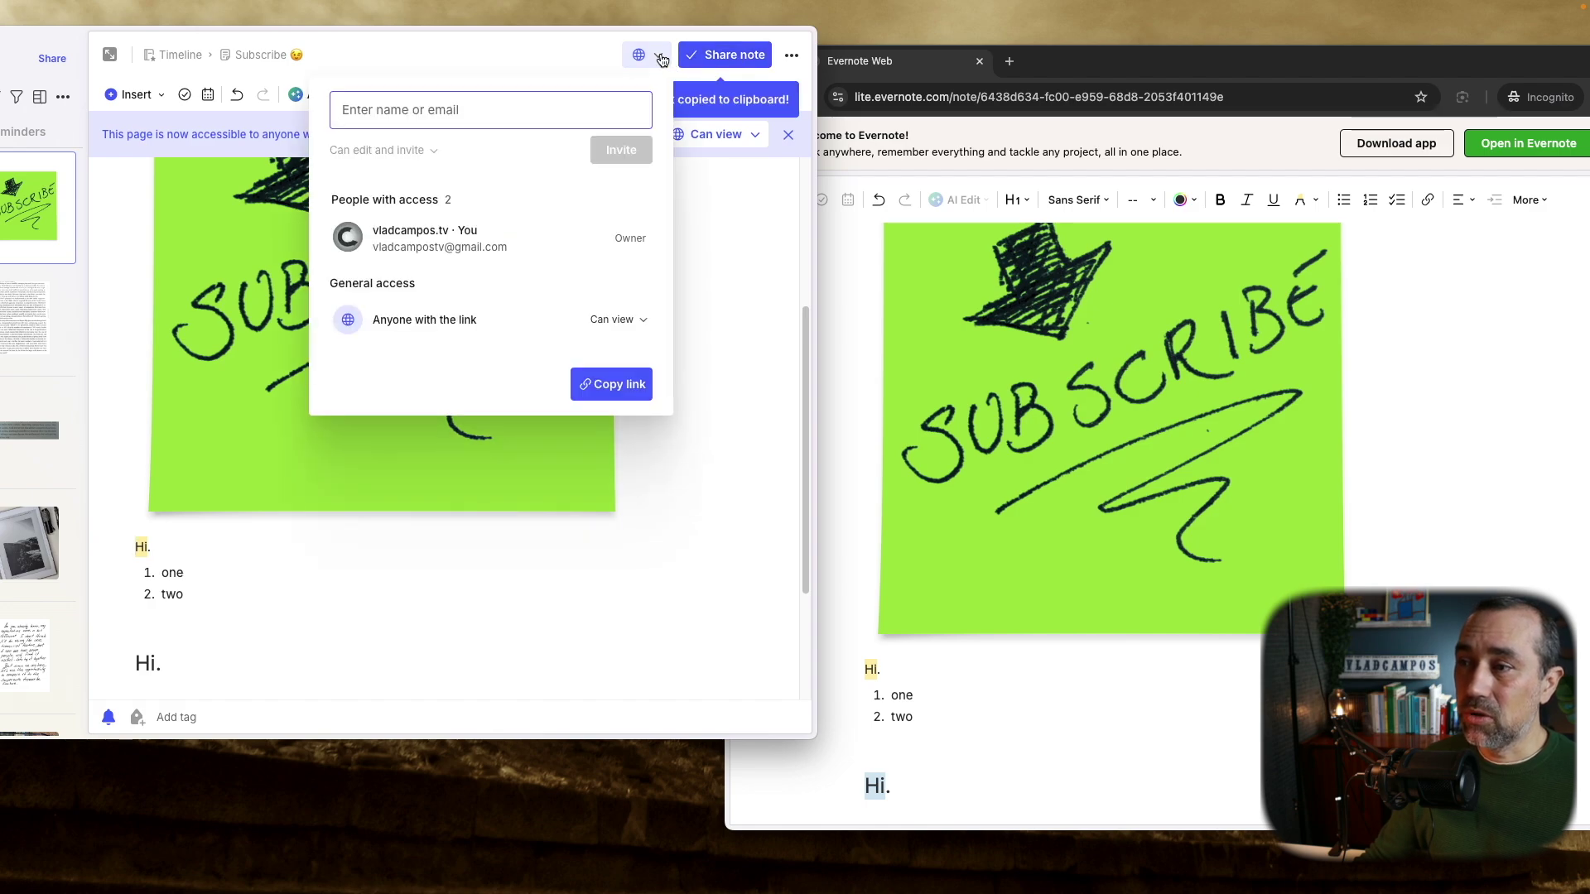
{"action": "left_click", "coordinate": [601, 323]}
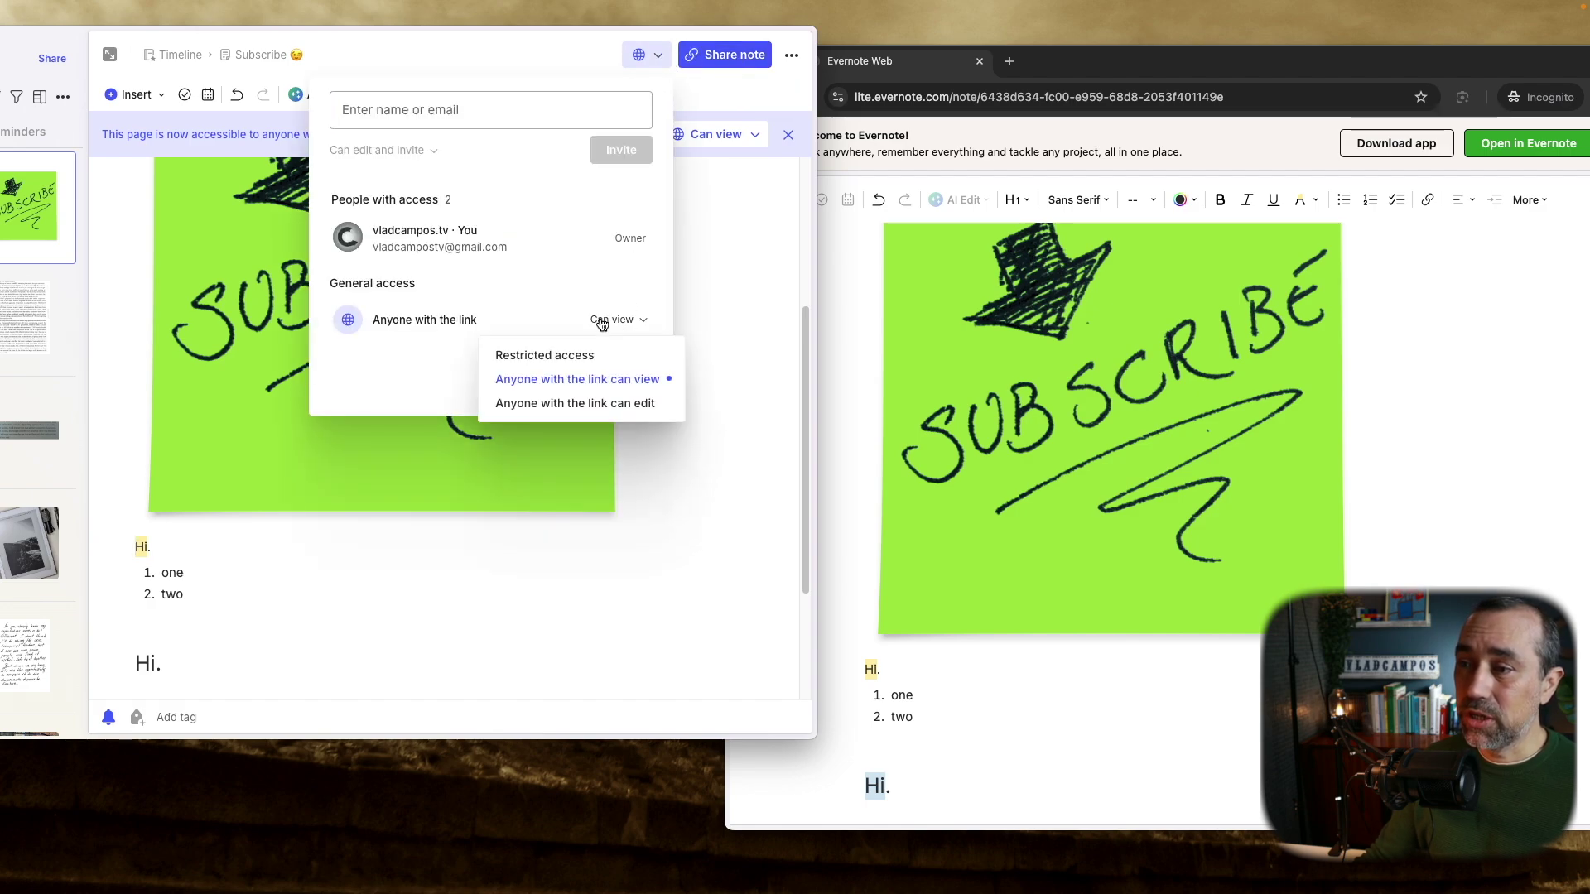
{"action": "left_click", "coordinate": [587, 359]}
{"action": "left_click", "coordinate": [730, 309]}
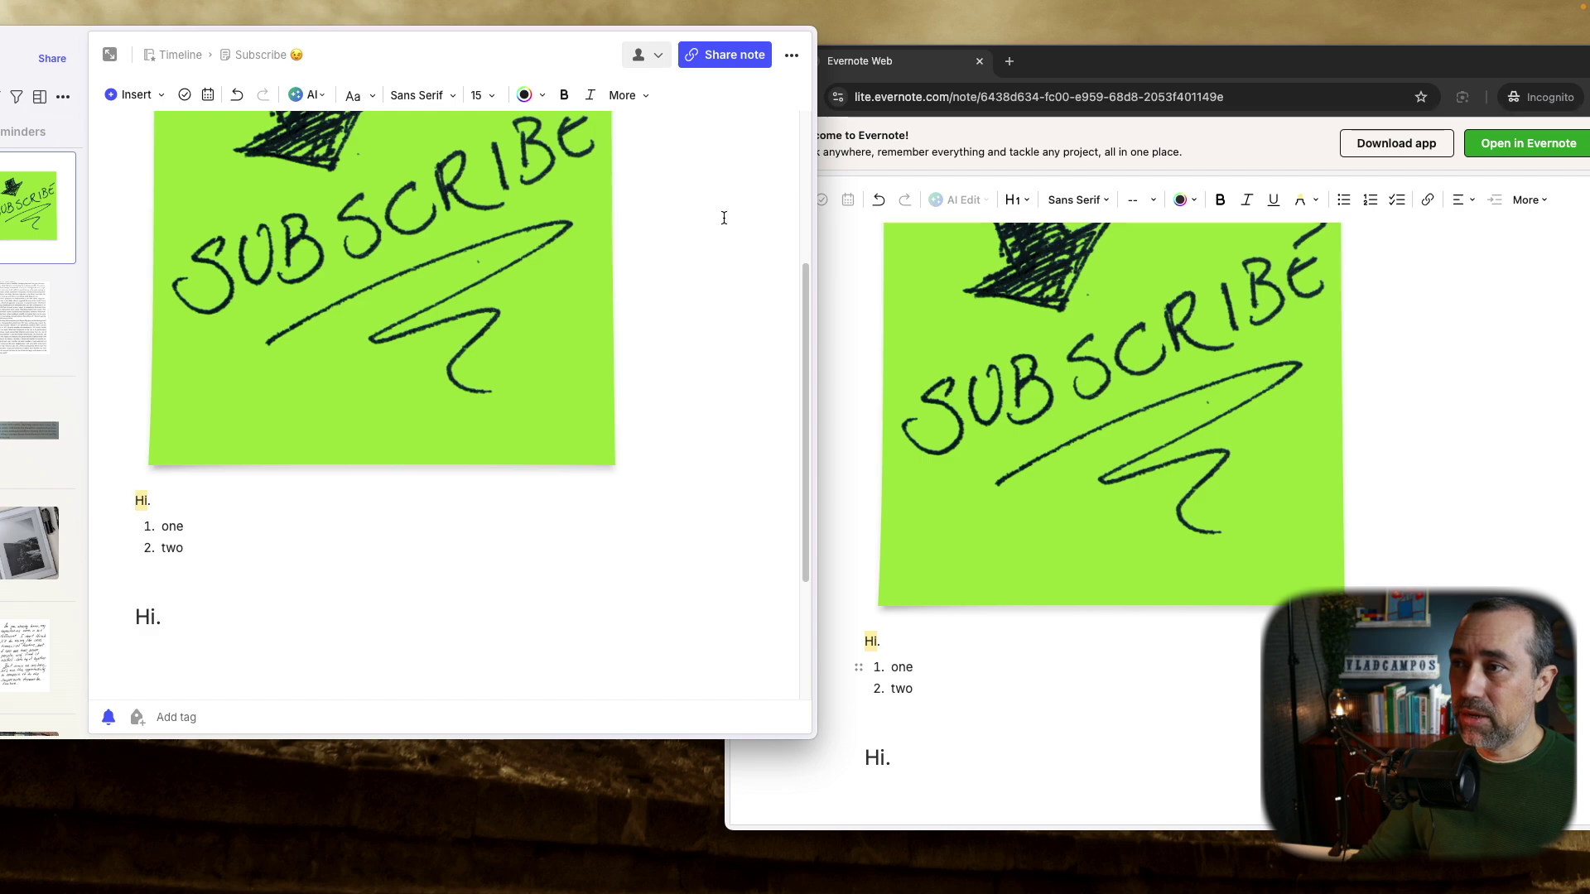
- Reopen the sharing settings to confirm Restricted access, then close them
{"action": "left_click", "coordinate": [660, 56]}
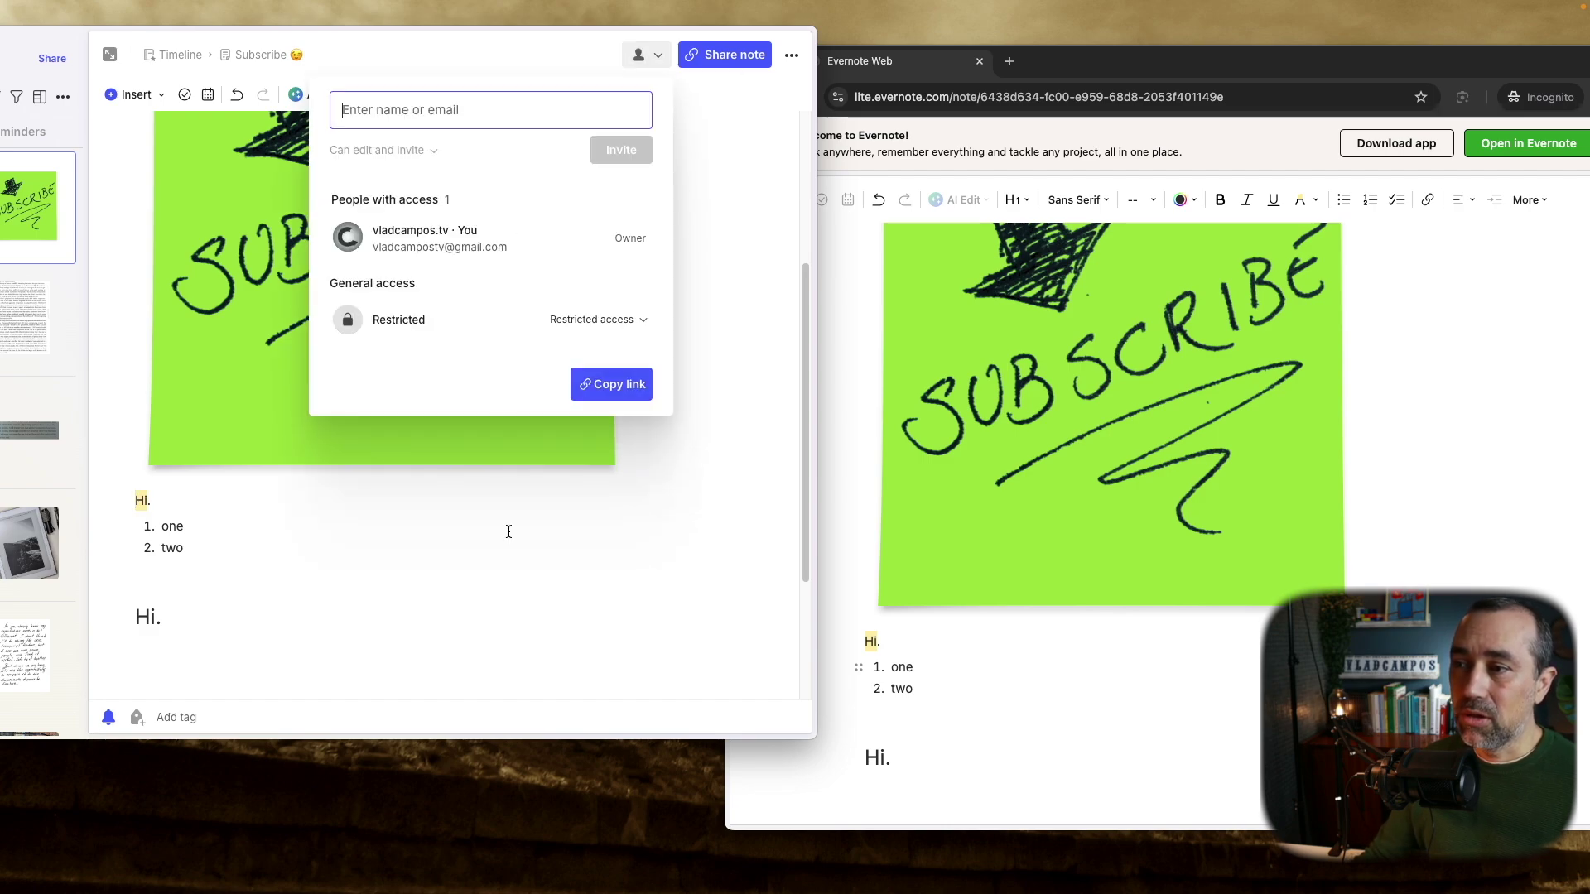
{"action": "left_click", "coordinate": [534, 627]}
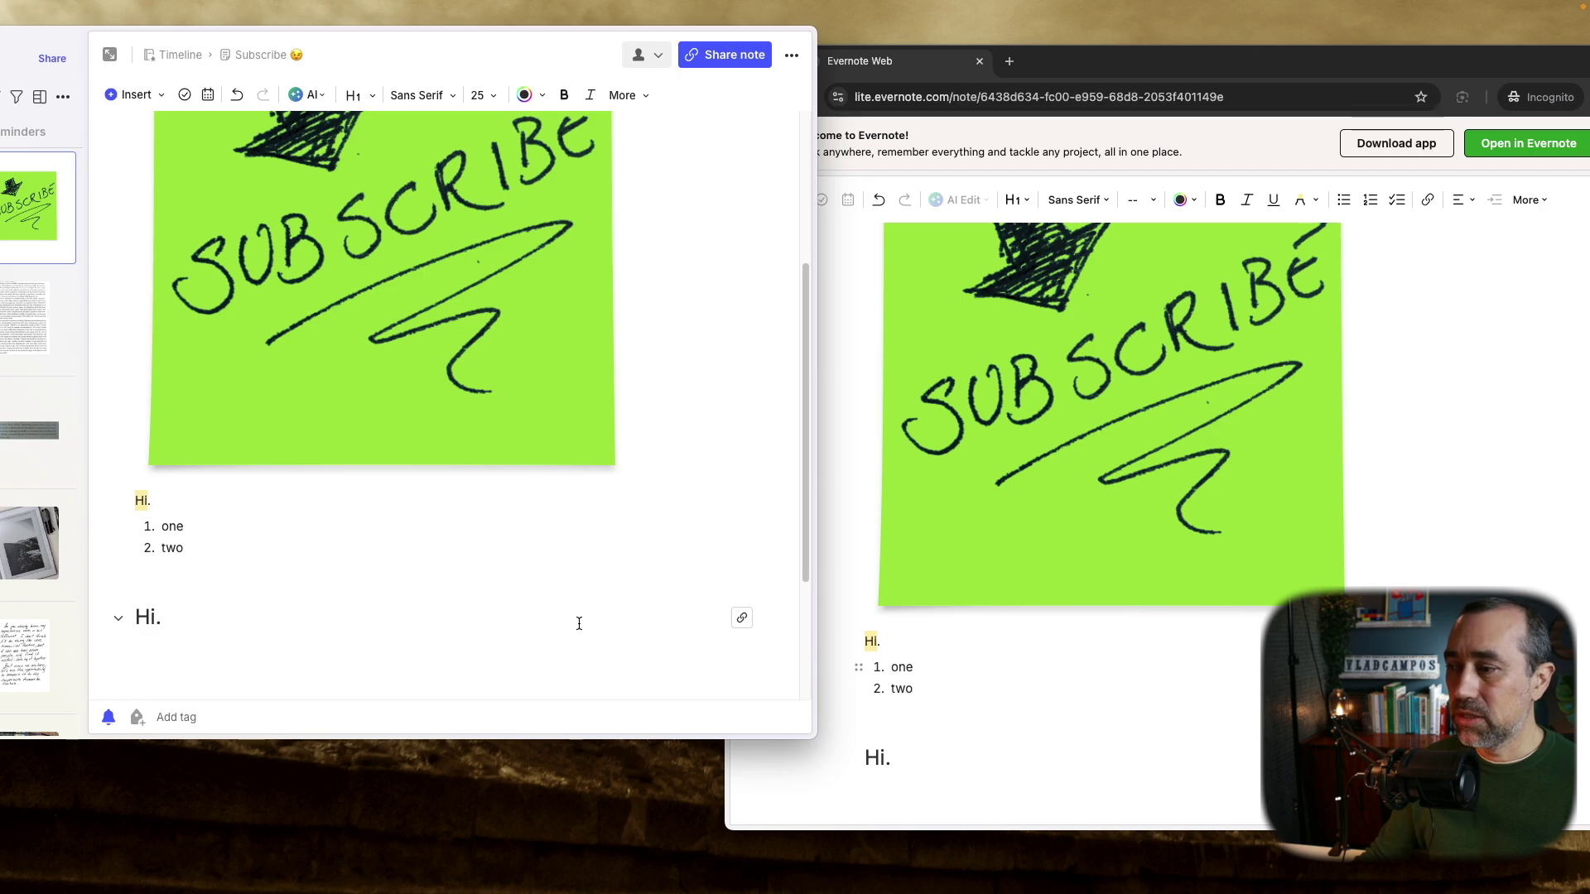